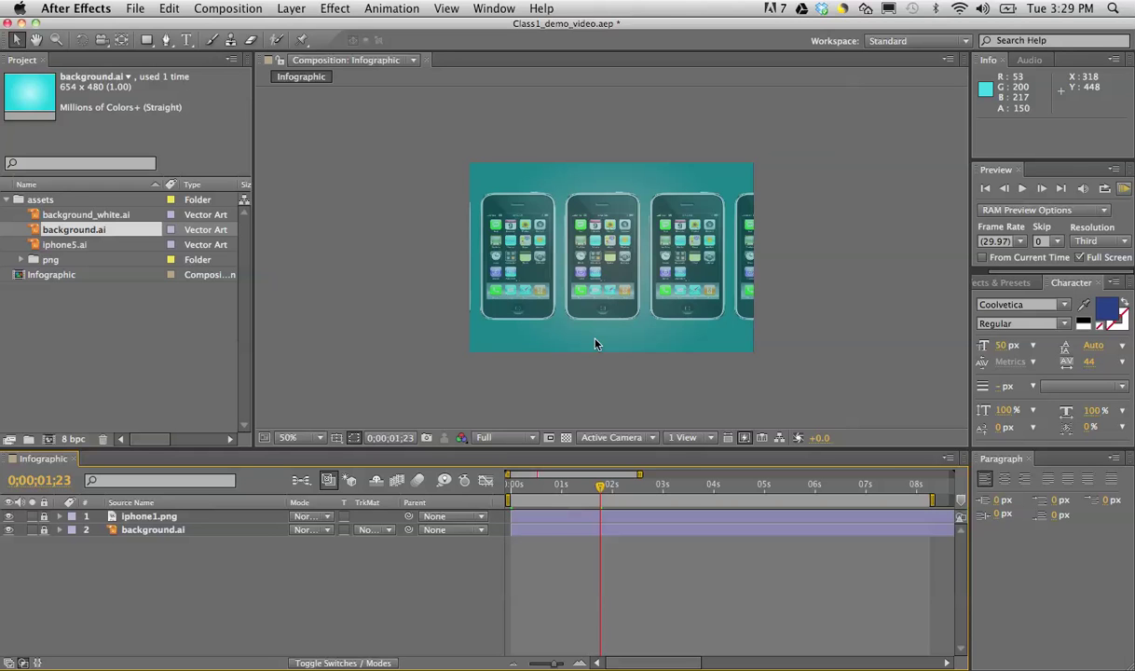
Step: Check both layers' Opacity keyframes, collapse them, and start a new text layer in the Infographic composition
key(t)
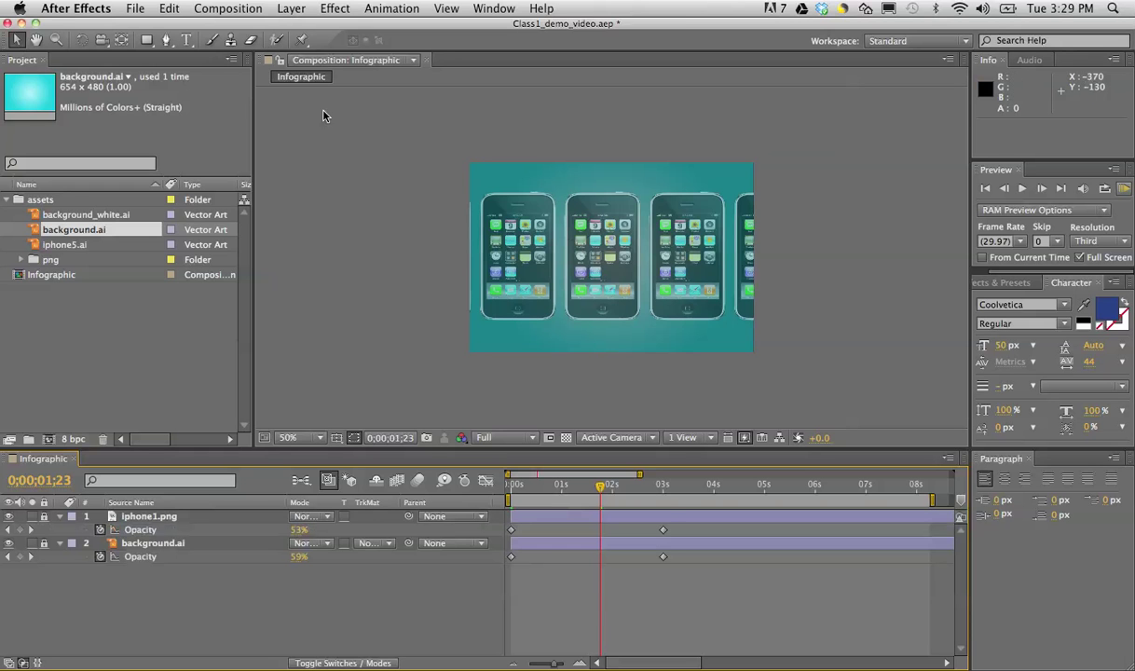
click(185, 41)
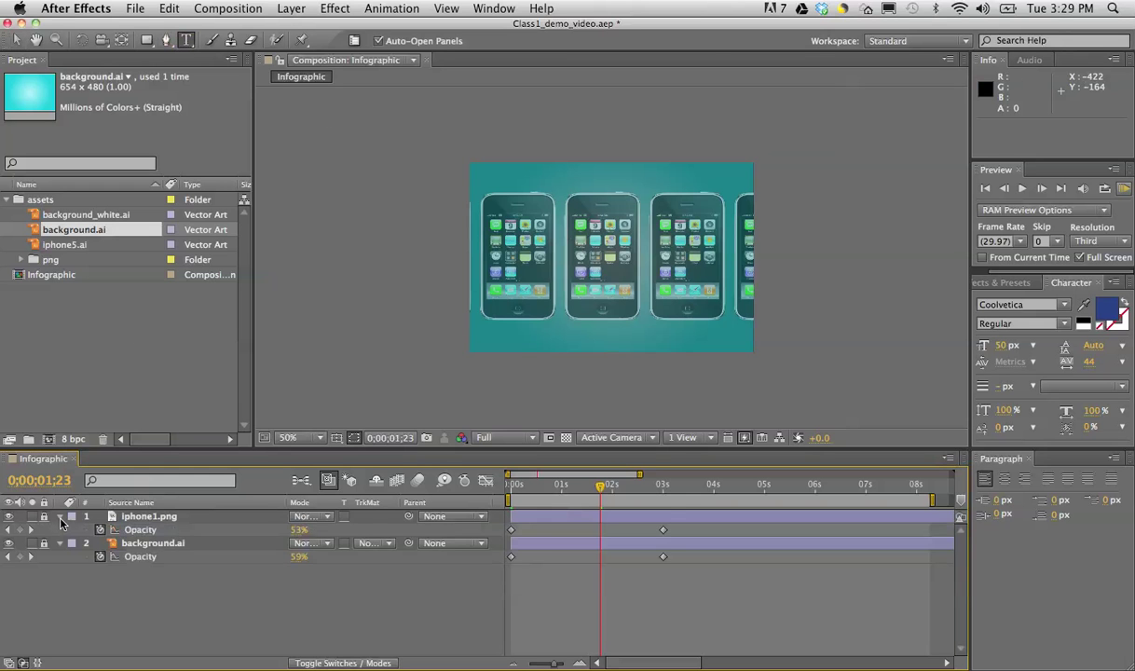
click(60, 518)
click(62, 530)
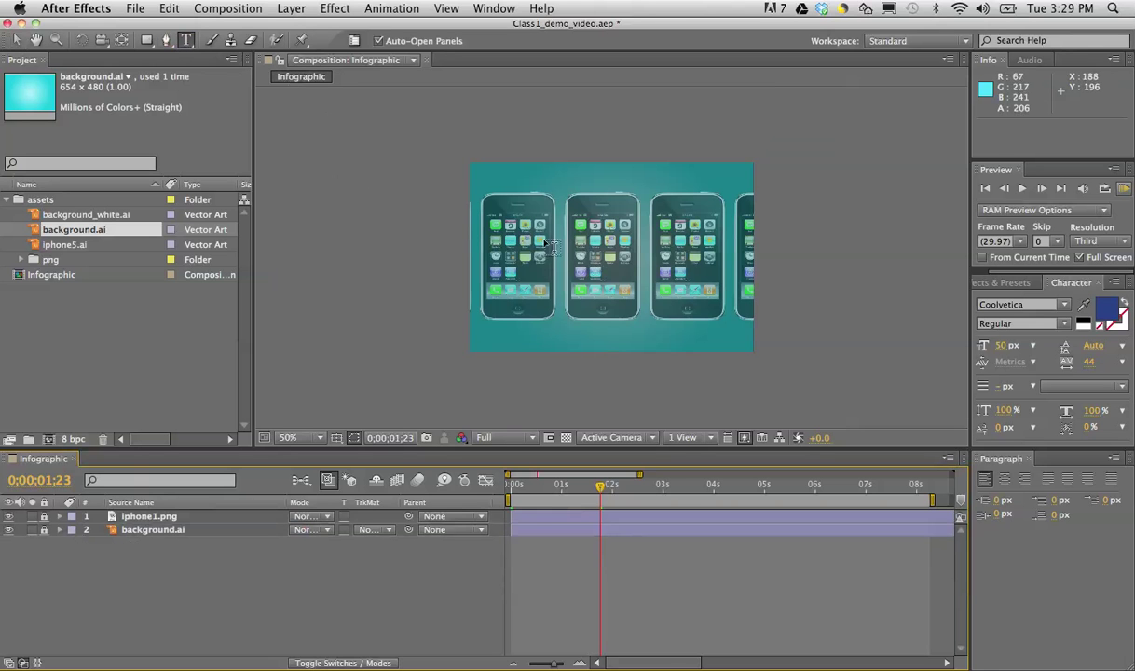
click(522, 238)
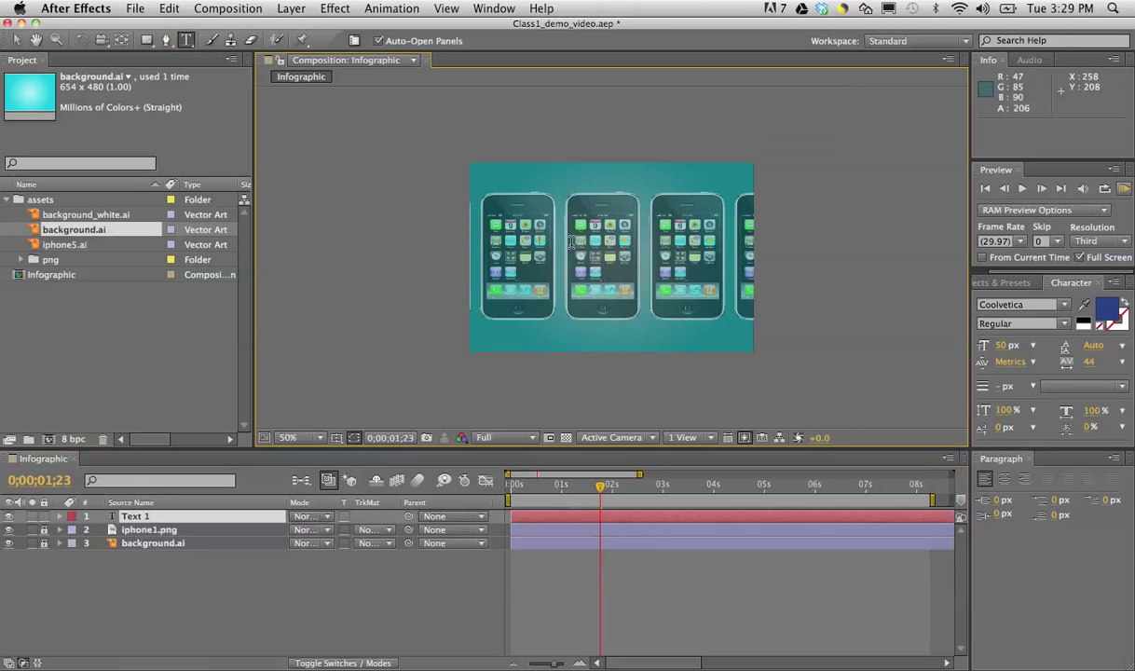
Step: Type 'Since 2007 the iPhone' into the new text layer, then switch to QuickTime Player
text(Since 2007)
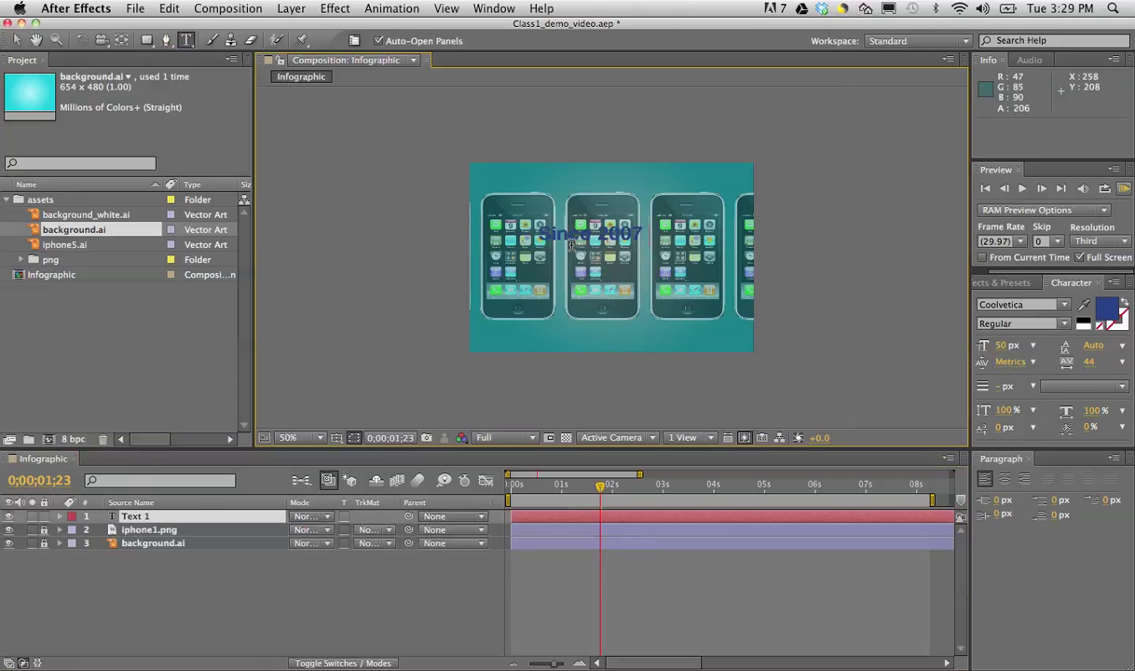
text( the iPhon)
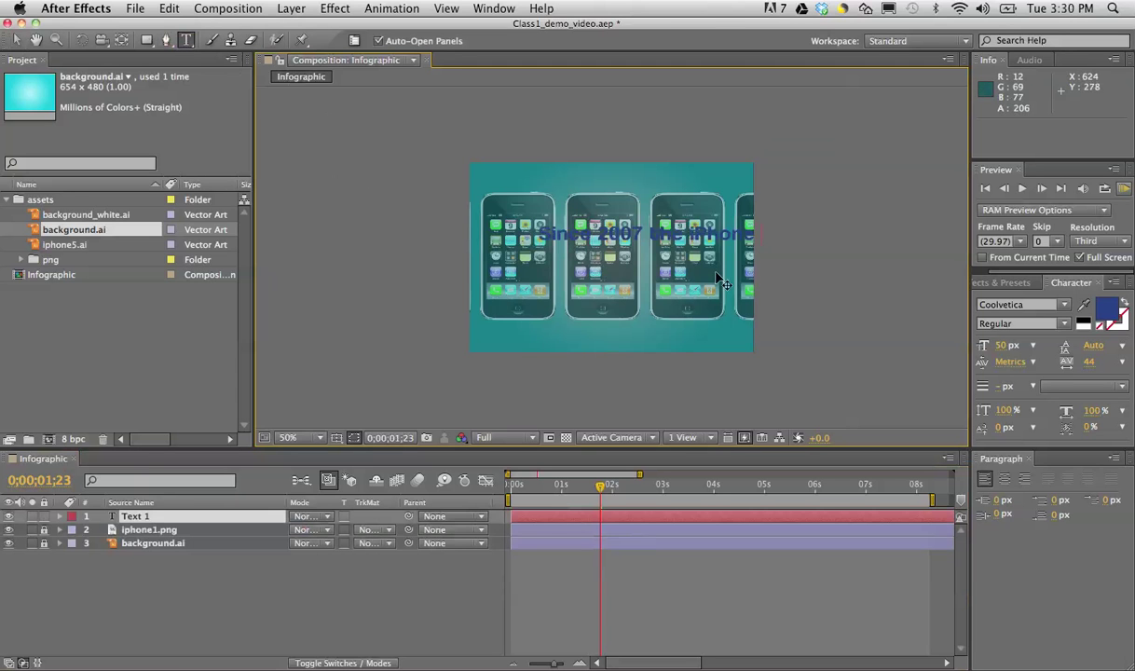
key(super+Tab)
click(713, 370)
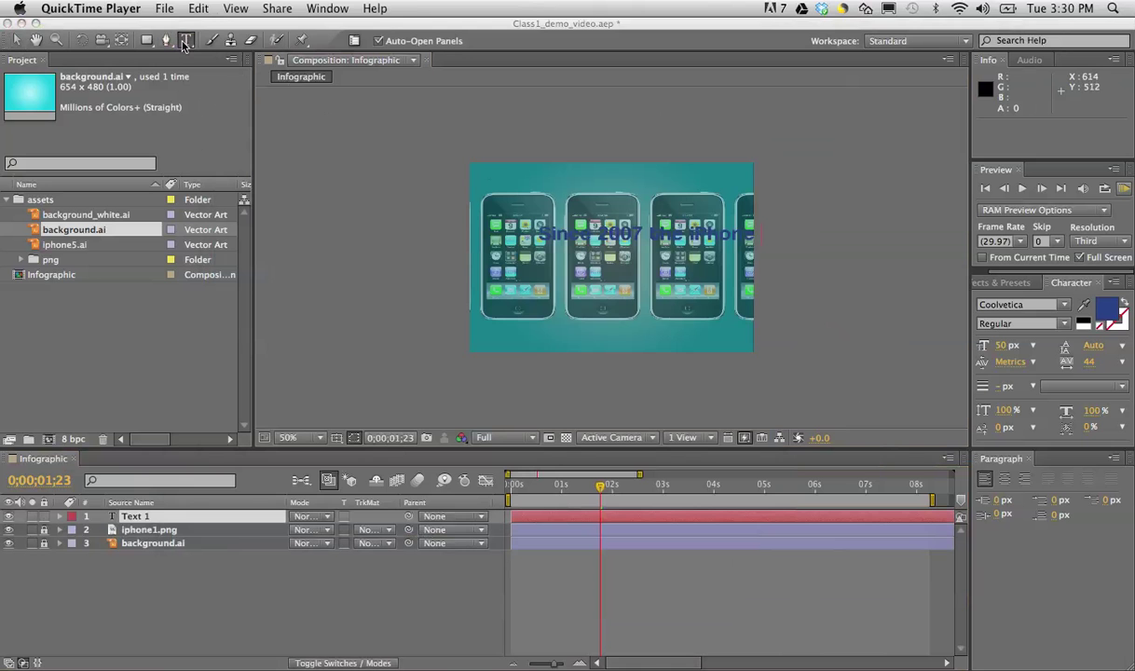
Step: Recolour the whole 'Since 2007 the iPhone' line to dark blue #18327E and commit the text
click(550, 229)
triple_click(560, 232)
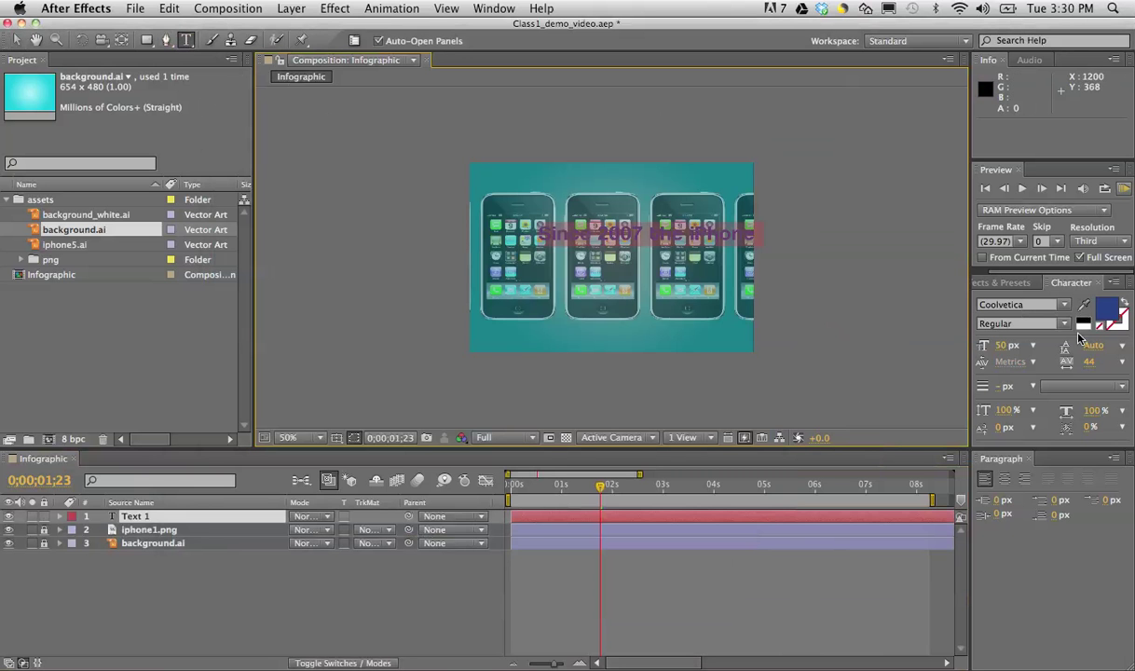
click(1105, 309)
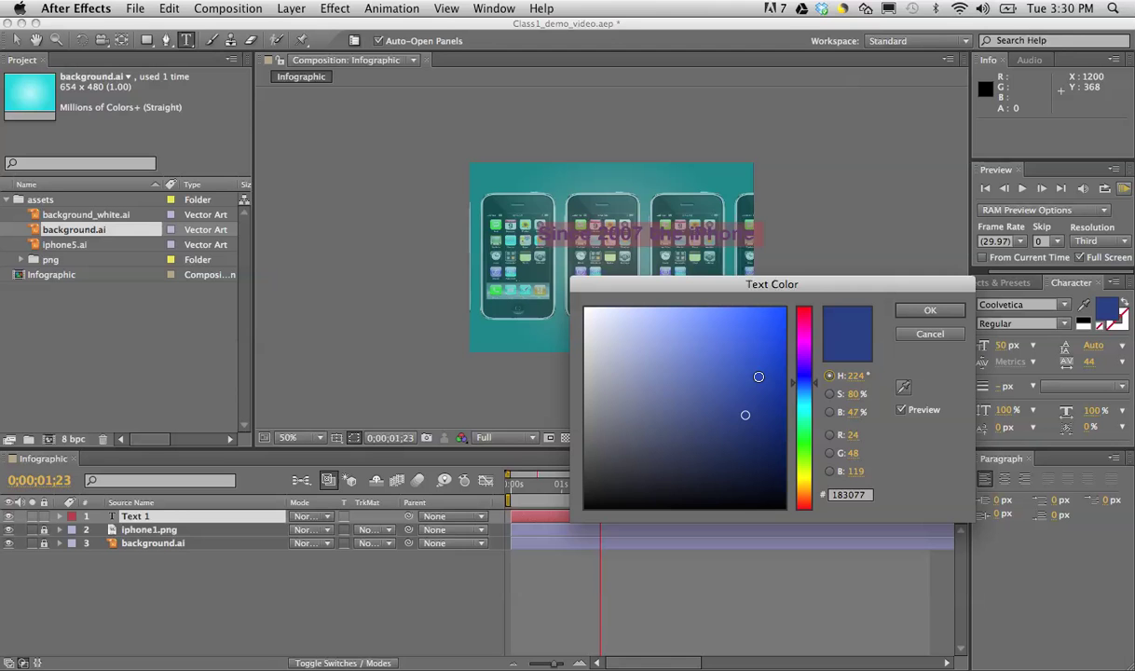
click(747, 409)
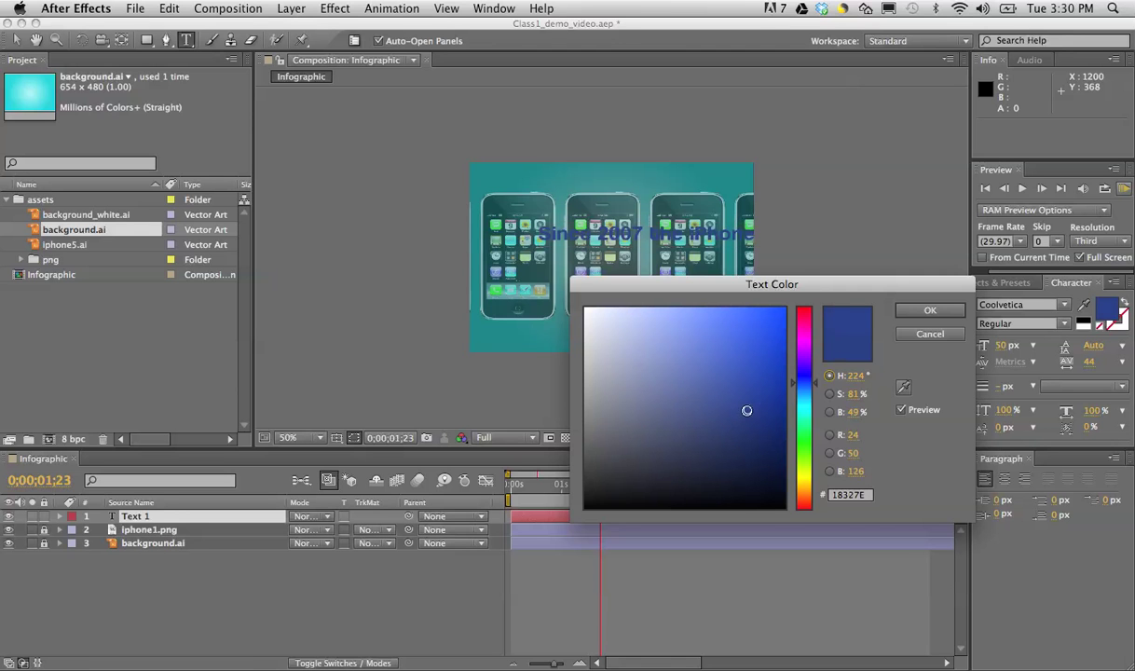
click(926, 311)
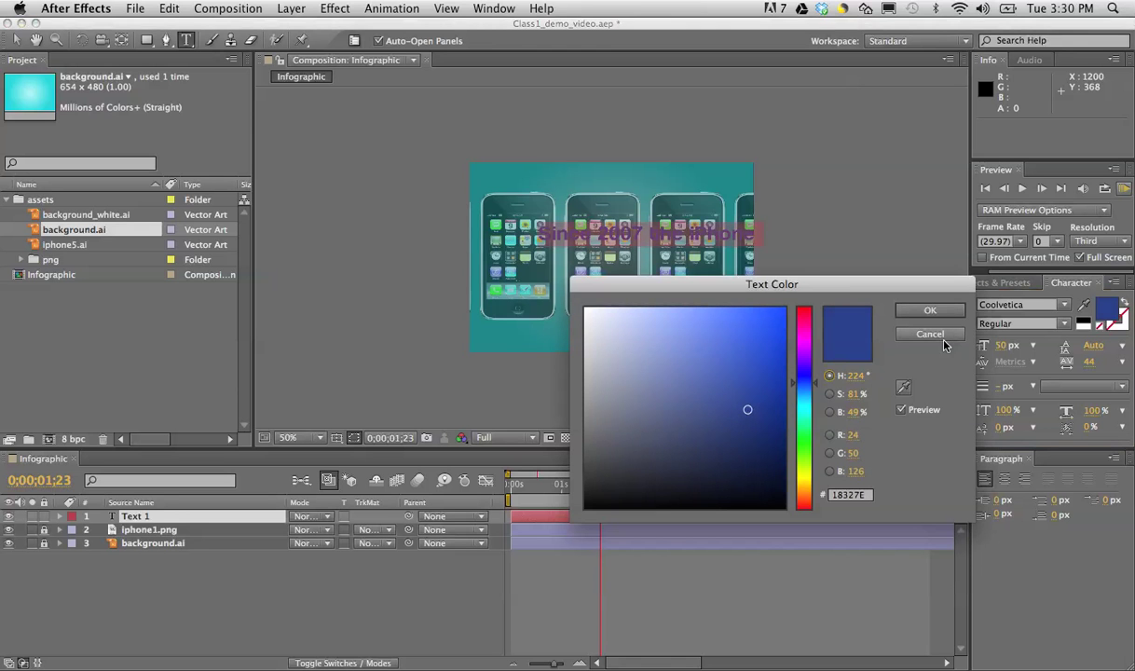
click(929, 311)
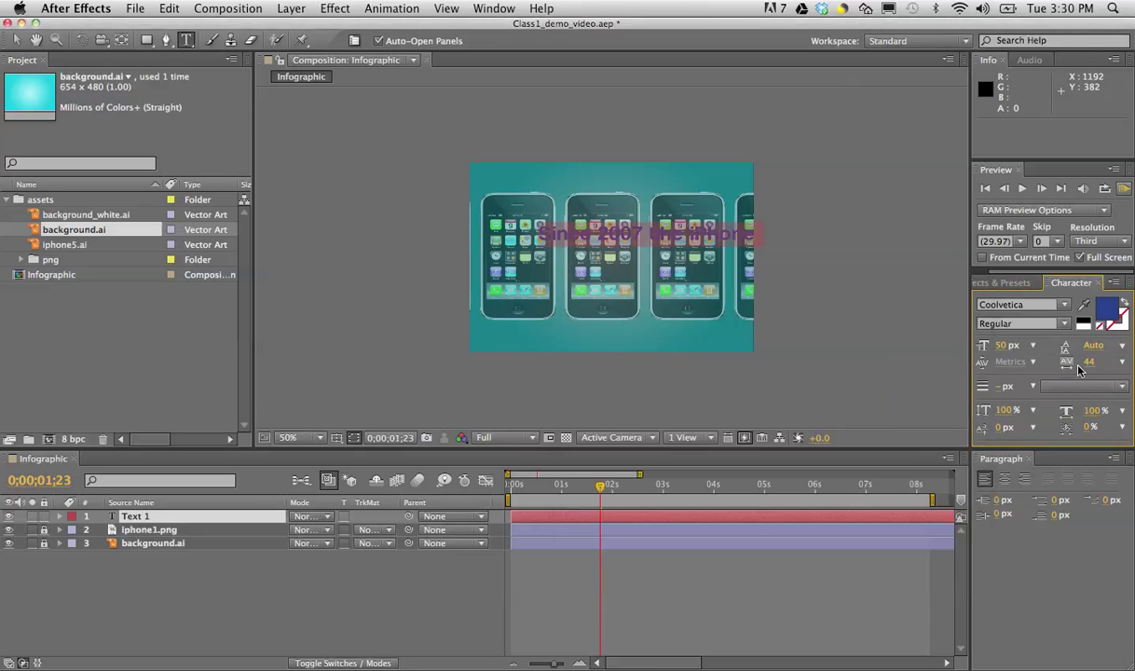
click(15, 40)
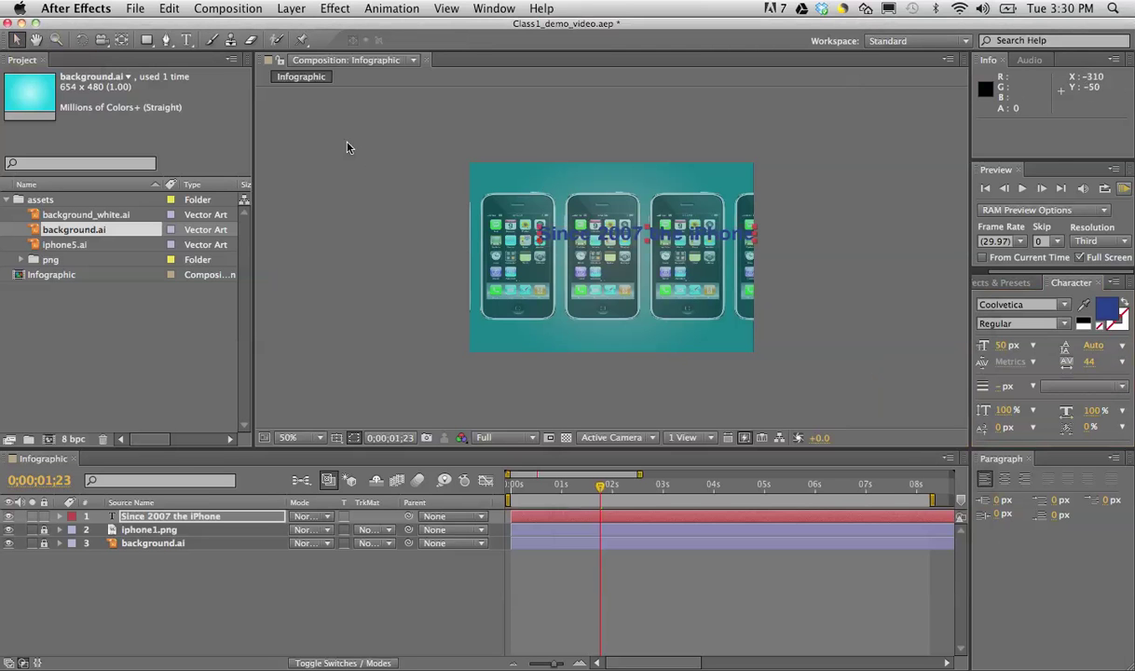
Step: Nudge the title left and down to centre it over the iPhones, checking it around 4 seconds
drag(571, 238, 537, 254)
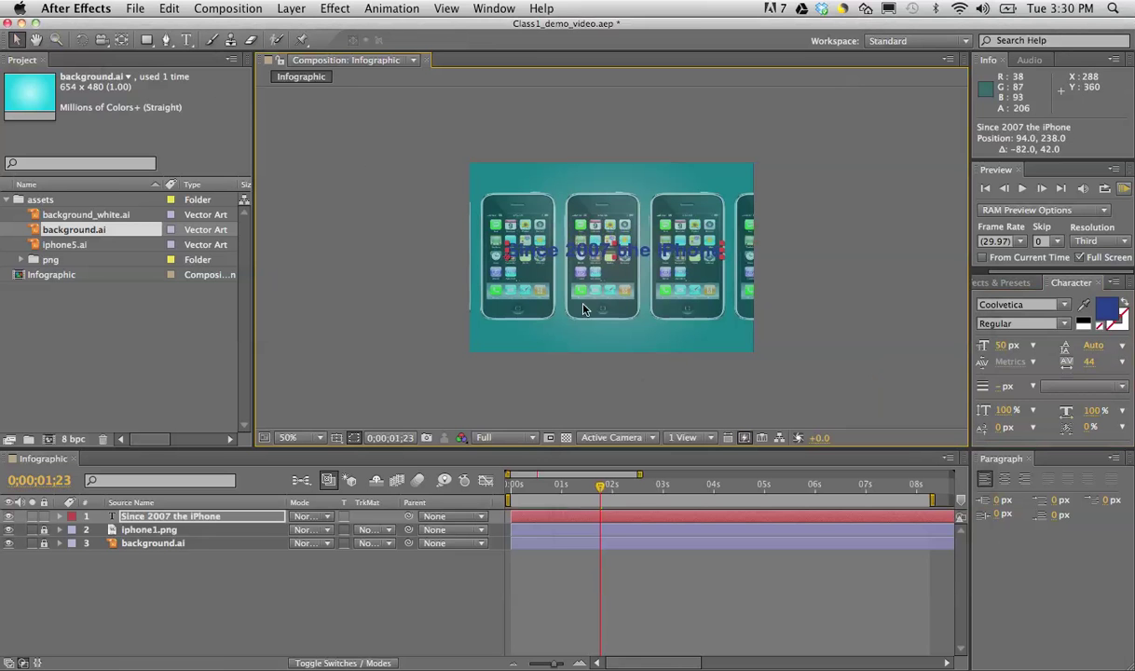
drag(578, 492, 748, 497)
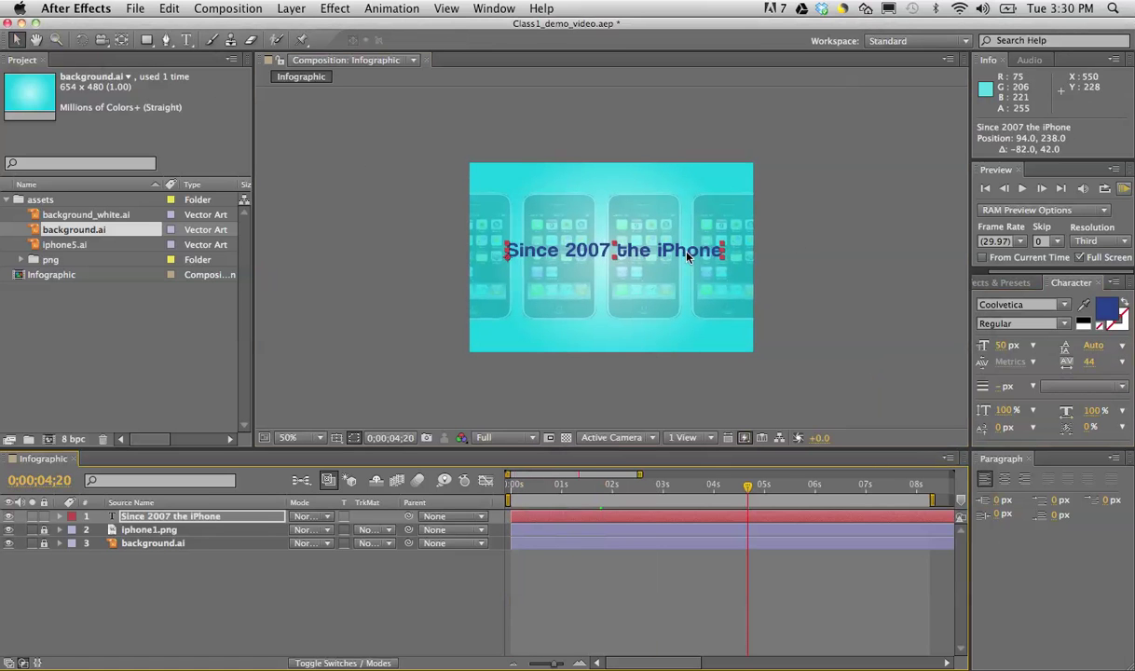
click(887, 292)
drag(711, 484, 596, 482)
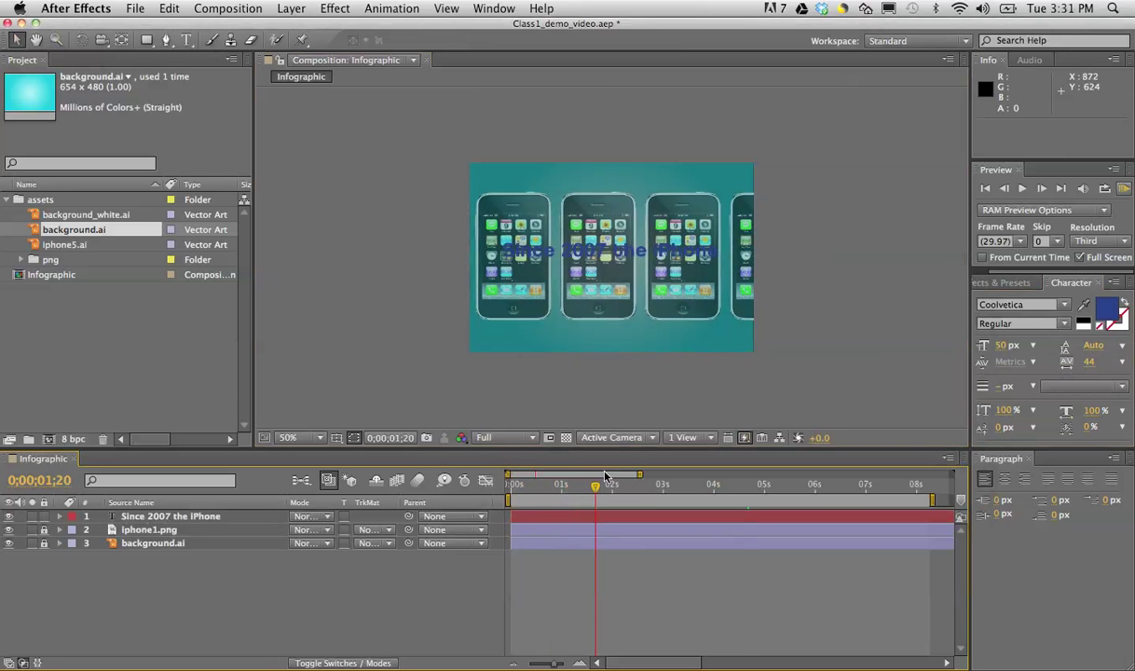
Step: Trim layer 1 to start at 0;00;02;01, then bring the Infographic.mov reference window forward
mouse_move(604, 480)
mouse_down()
mouse_move(625, 484)
mouse_move(614, 492)
mouse_up()
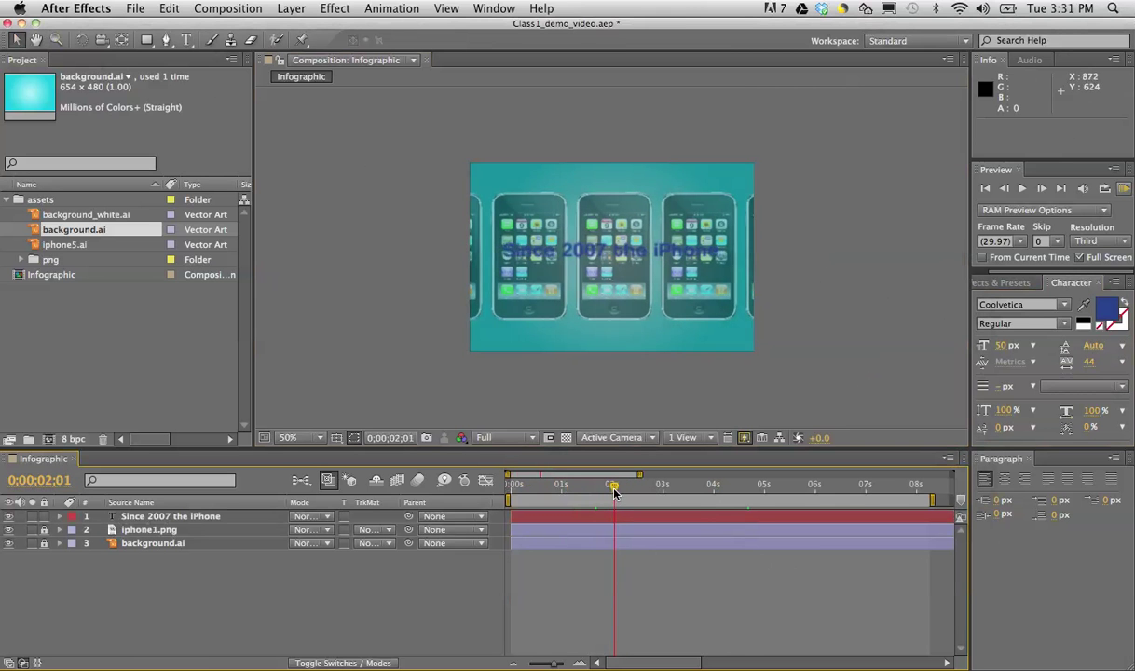
click(511, 518)
drag(512, 518, 614, 519)
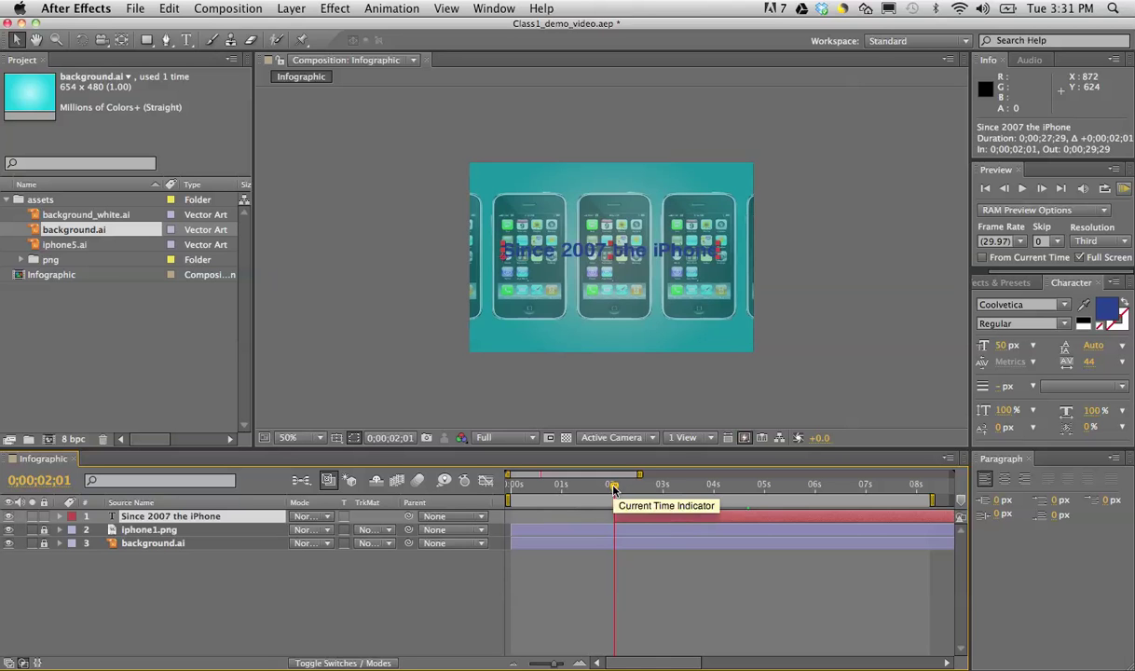
drag(612, 488, 645, 494)
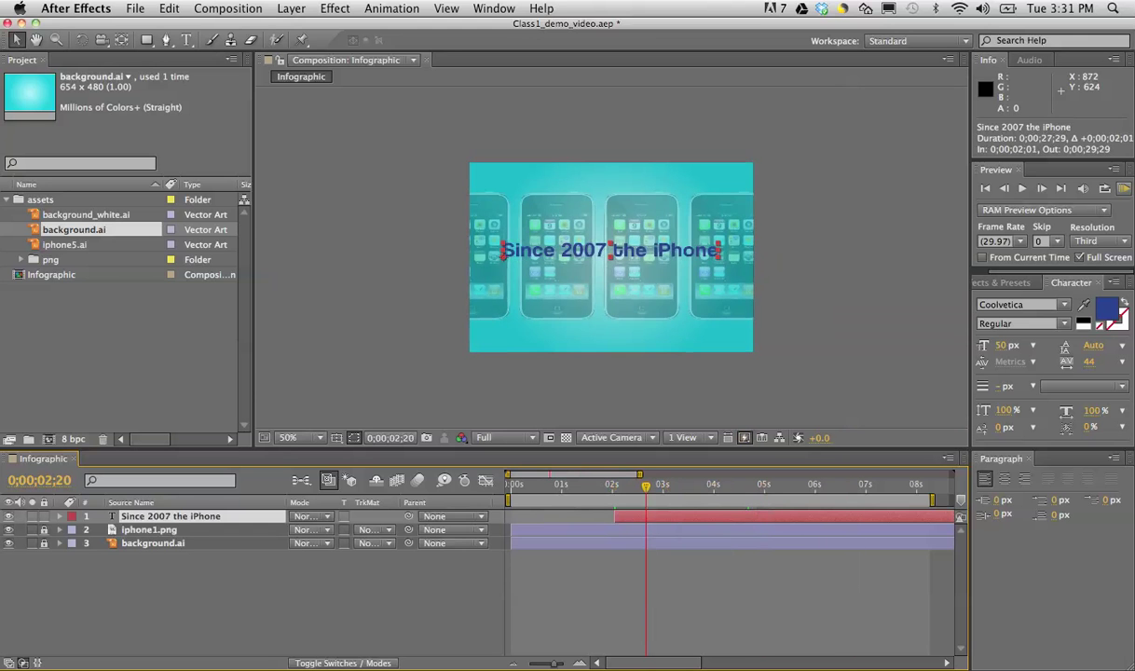
drag(821, 291, 524, 182)
drag(539, 509, 518, 505)
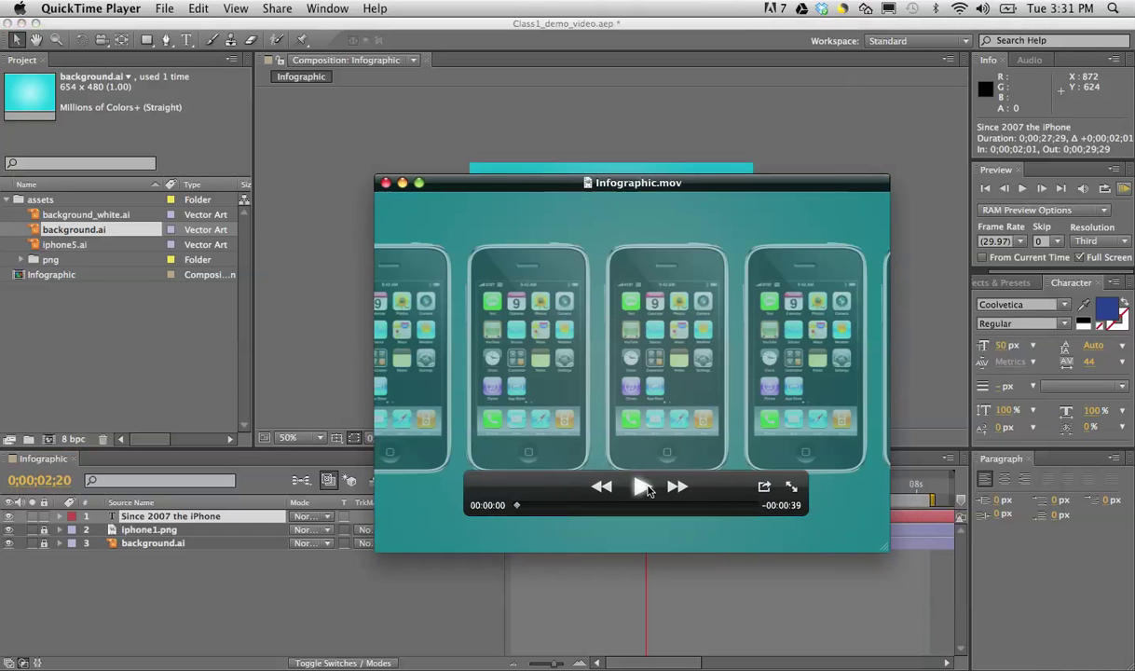
Step: Play Infographic.mov from the start, then close it and return to After Effects
click(644, 487)
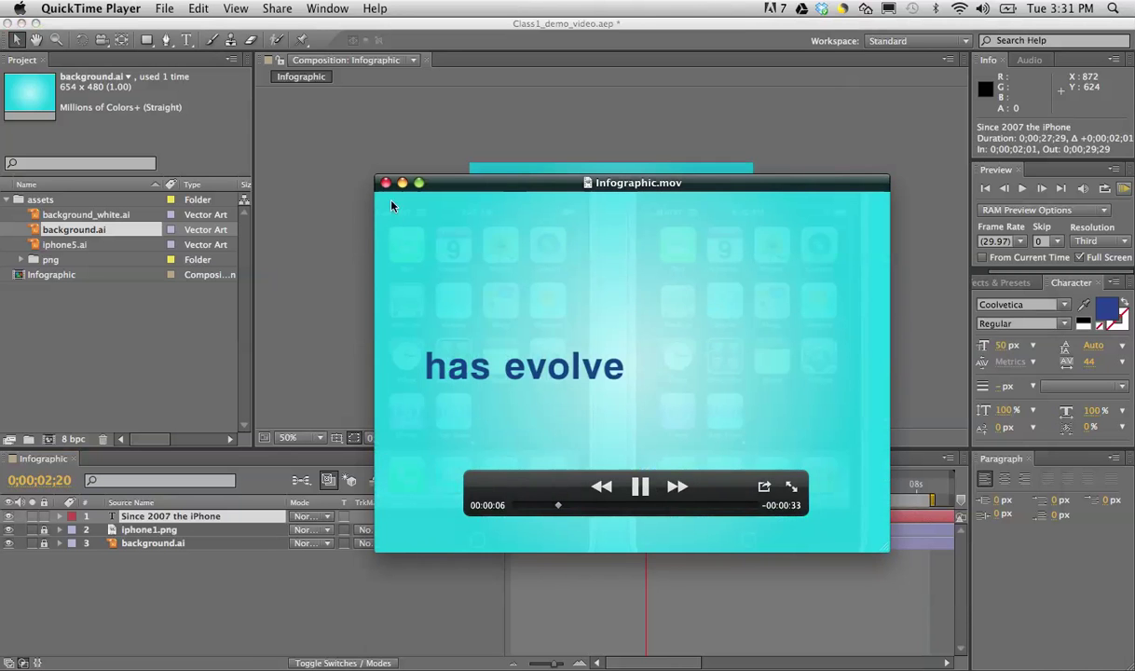
click(386, 183)
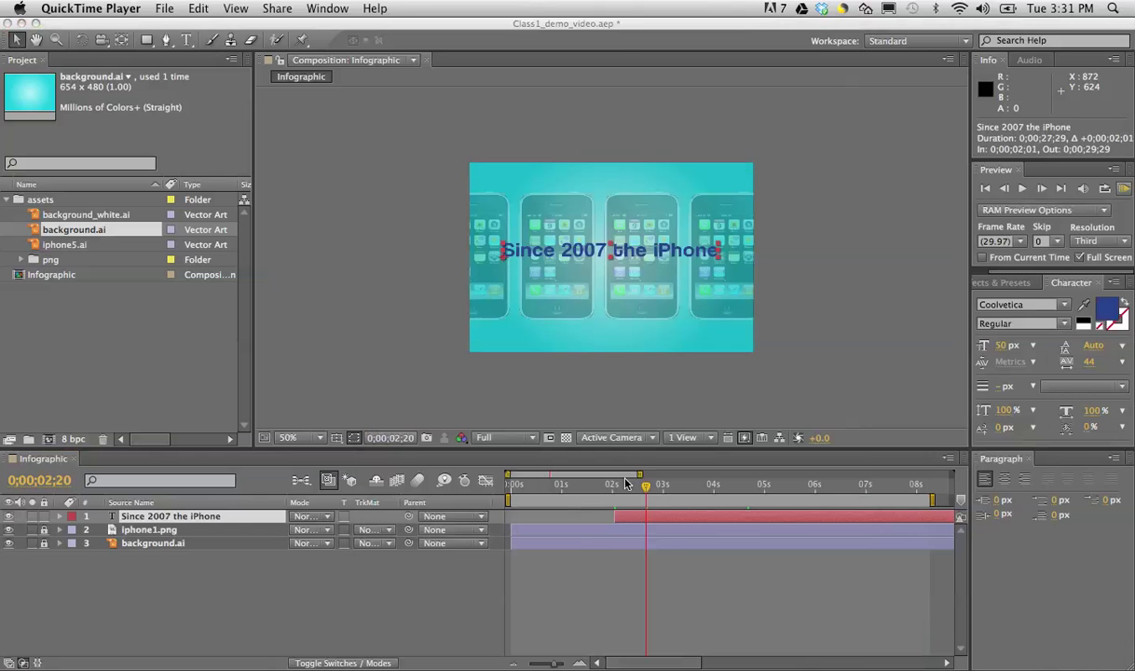
click(594, 459)
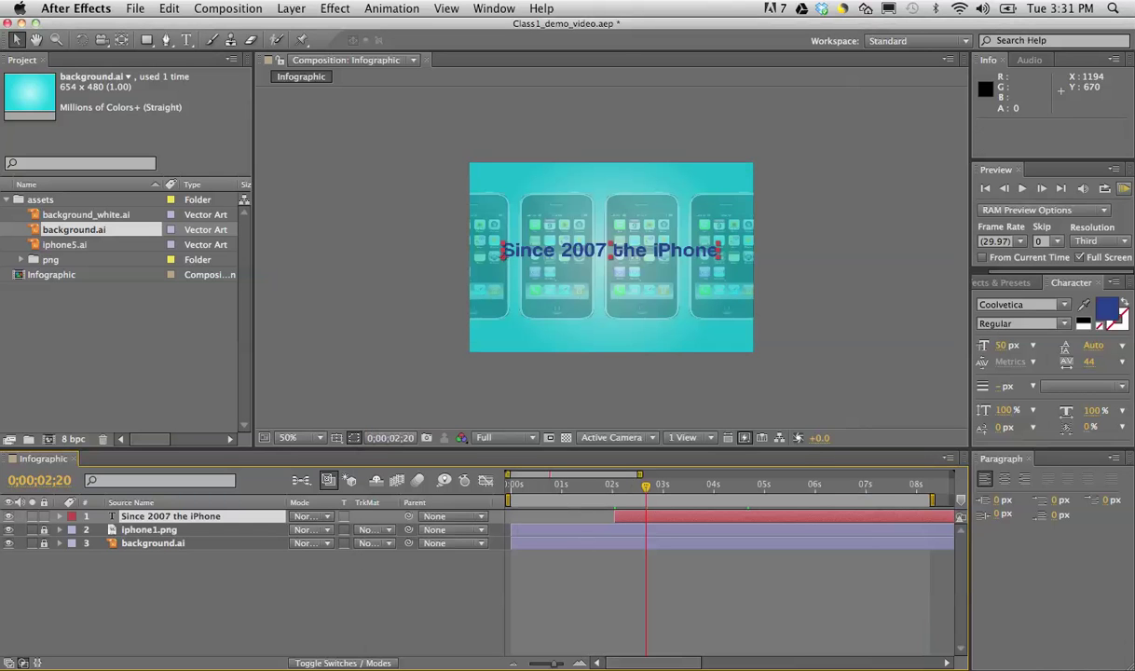
Step: Jump to the title layer's in point and open Animation > Browse Presets in Adobe Bridge
click(690, 484)
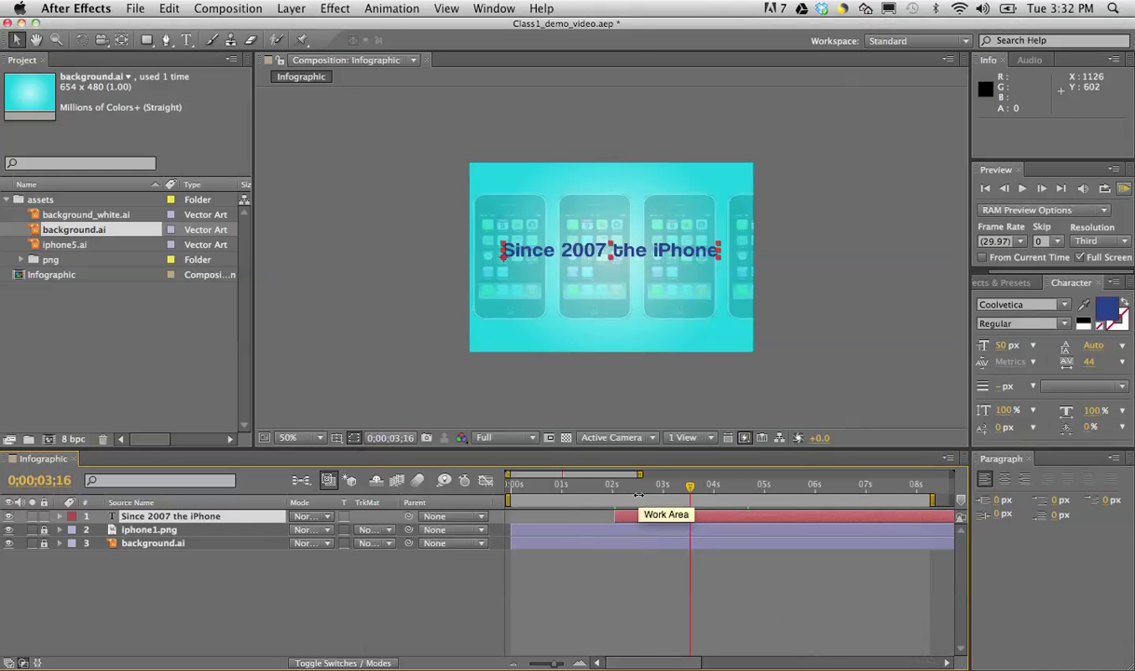
key(i)
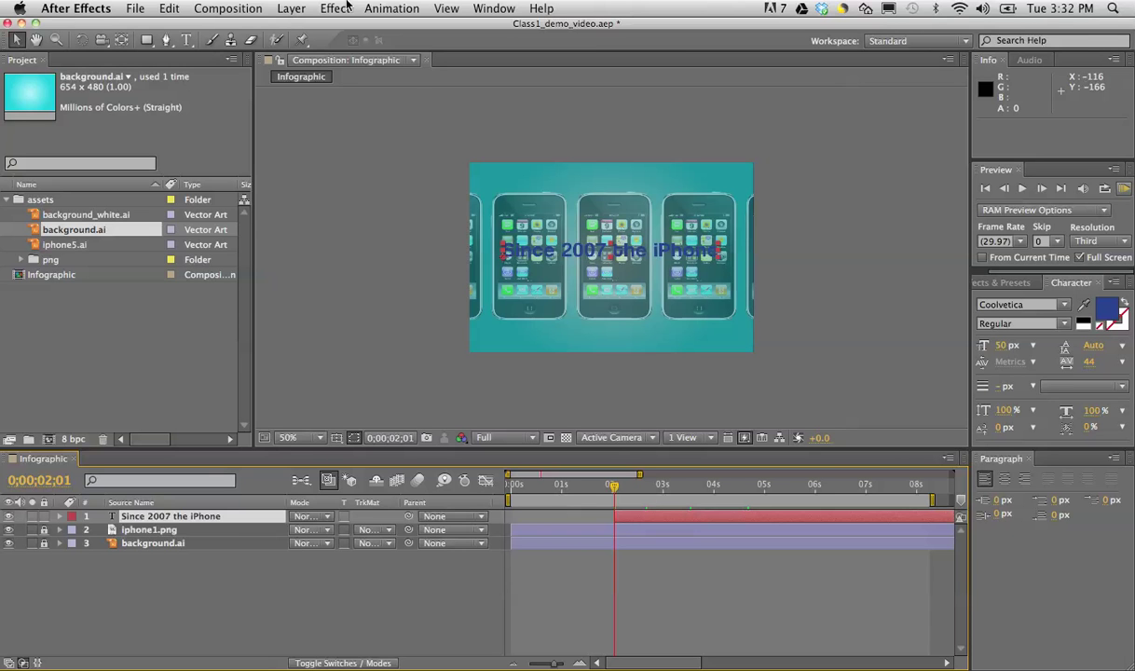
click(393, 6)
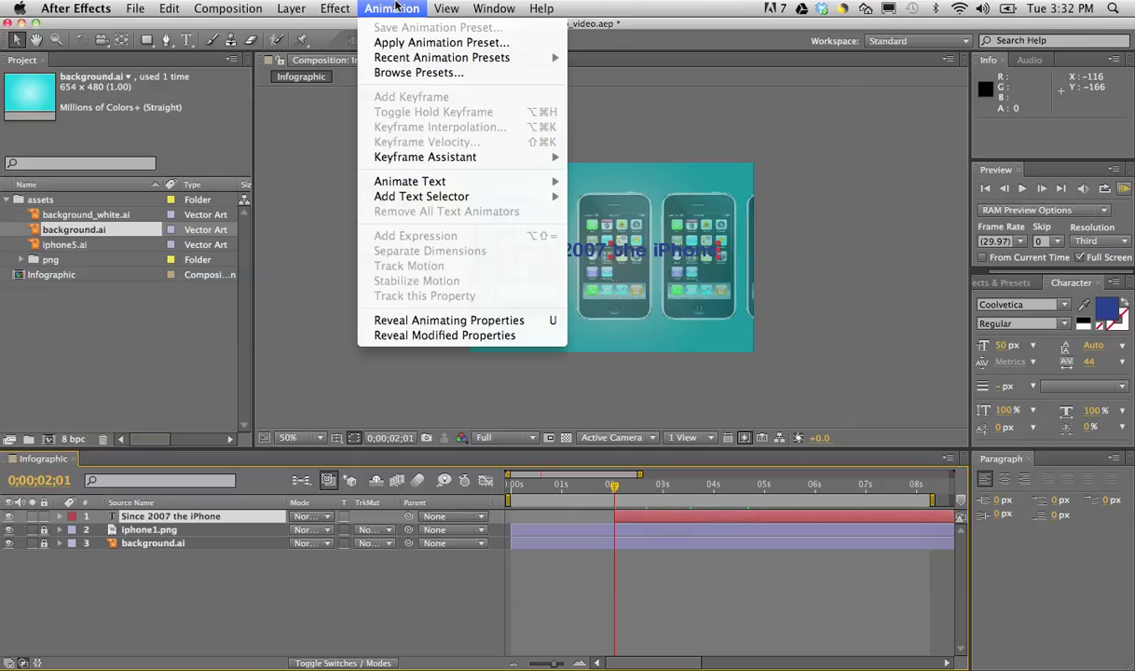
click(419, 72)
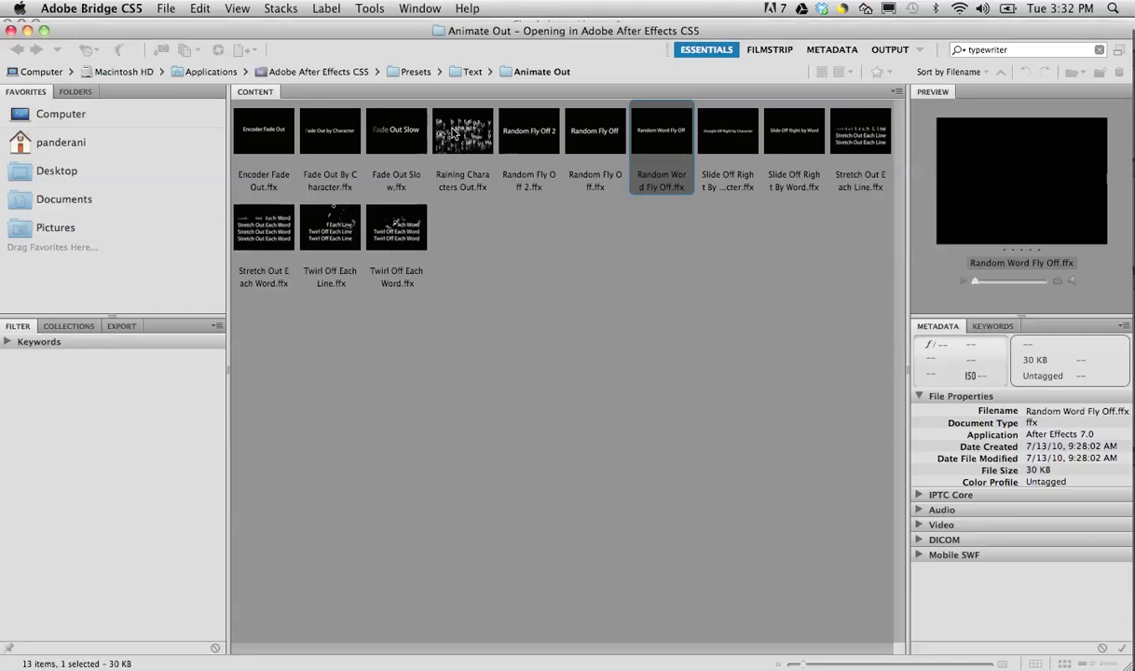
Step: In Bridge's Presets > Text > Animate In folder, preview and apply Typewriter.ffx to the title
click(417, 71)
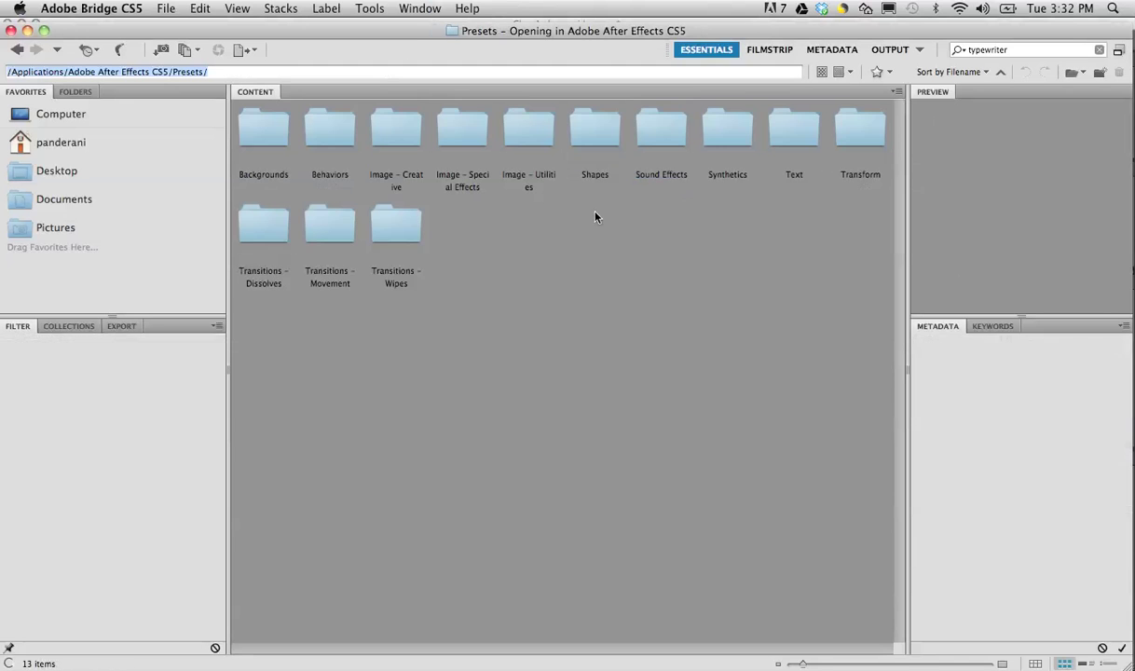
click(799, 127)
double_click(799, 127)
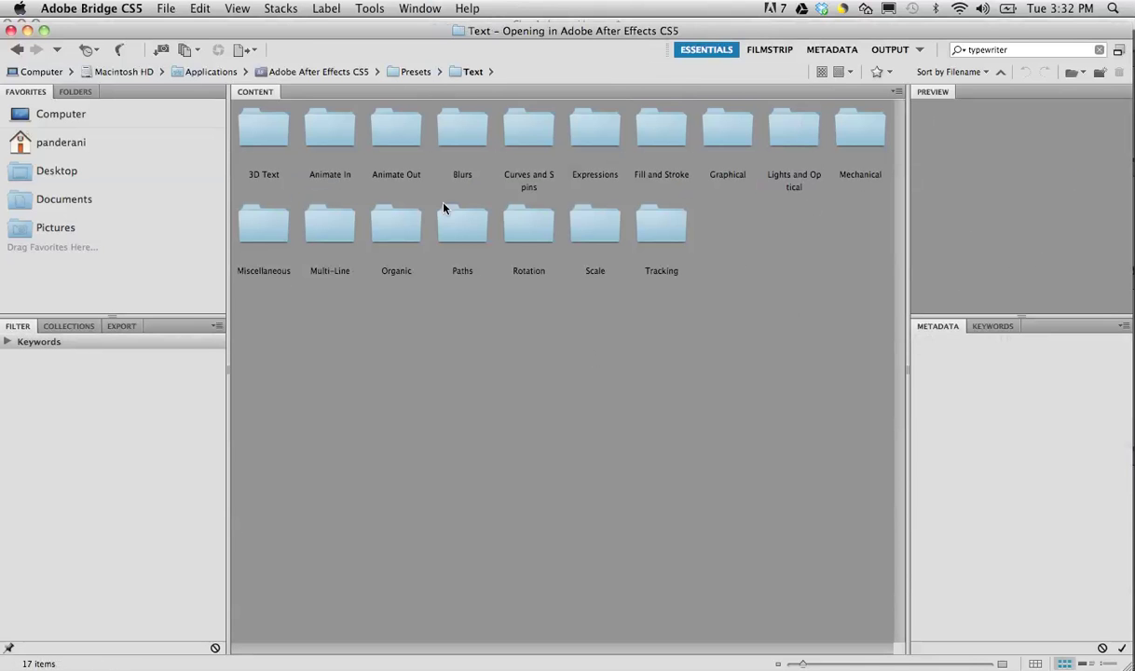
double_click(315, 133)
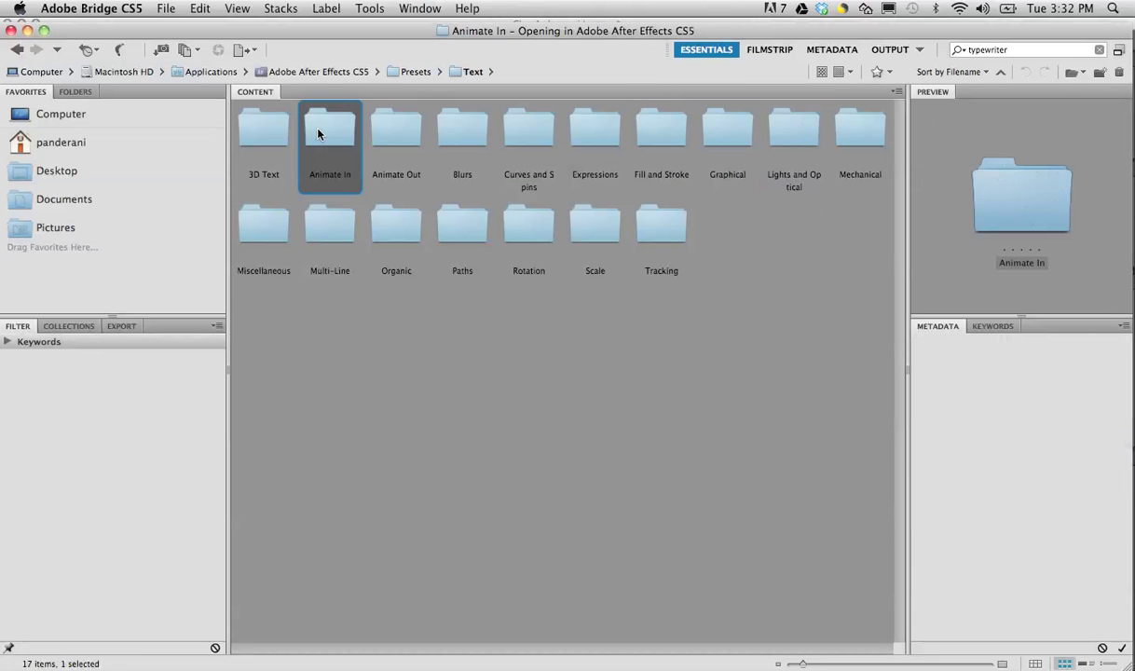
click(799, 342)
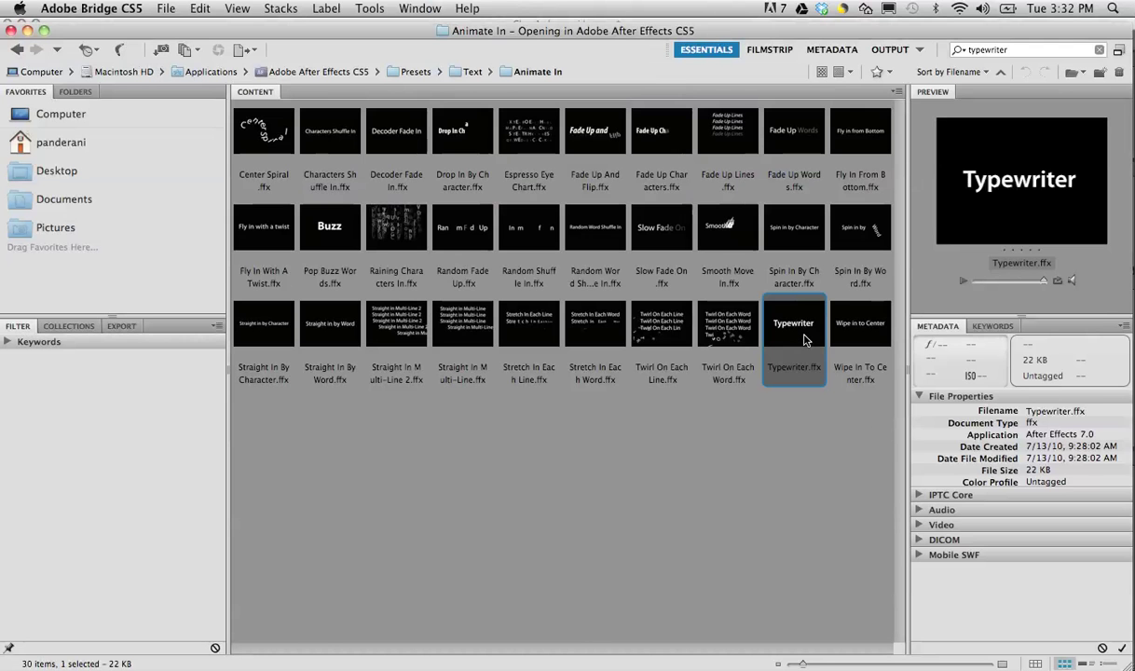
double_click(805, 341)
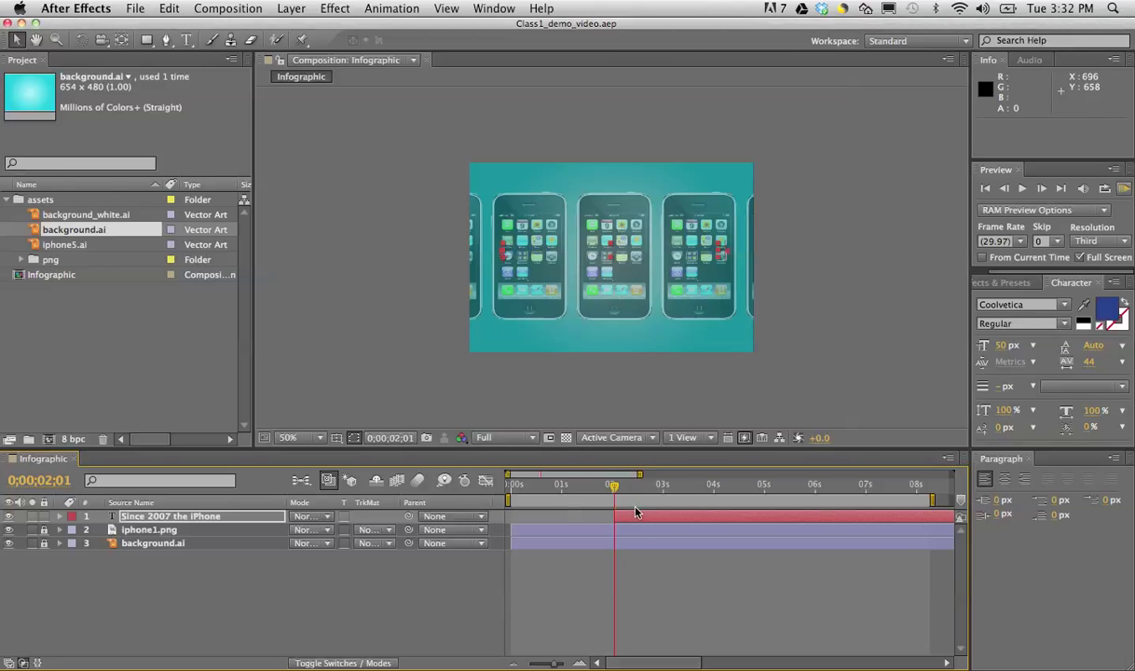
click(1022, 189)
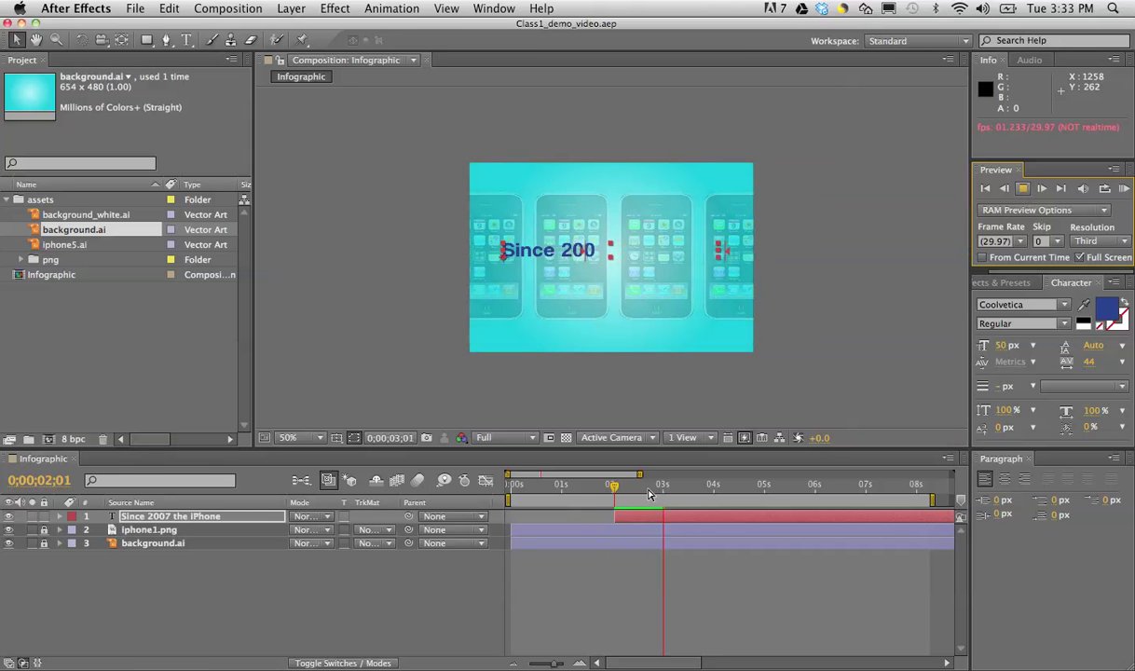
drag(649, 494, 614, 494)
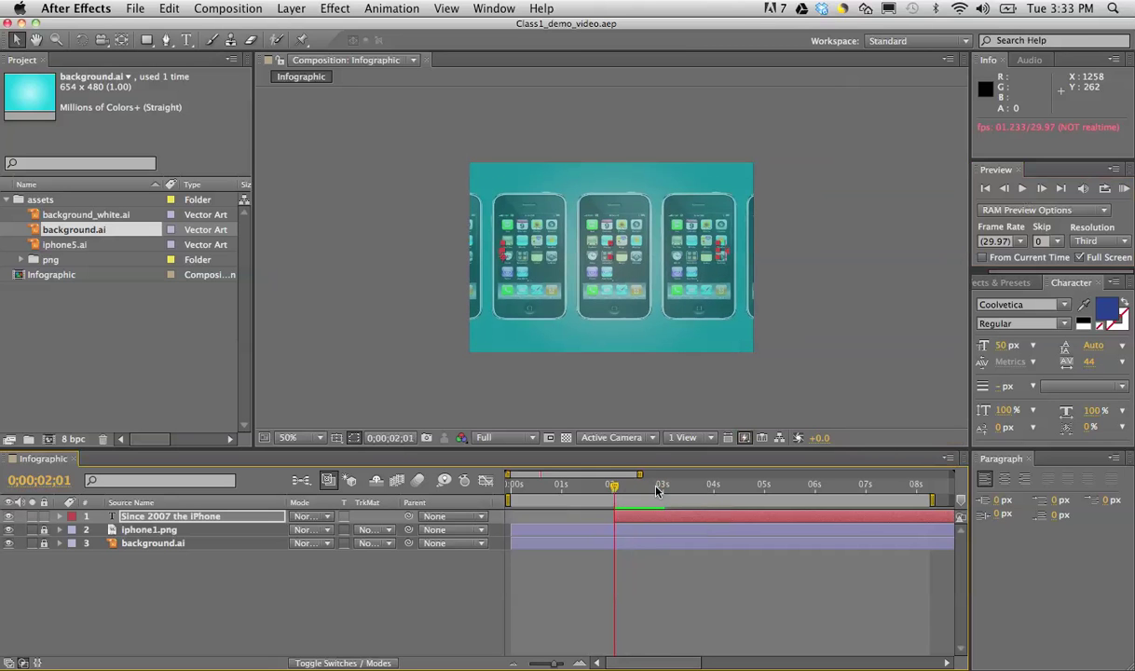
key(space)
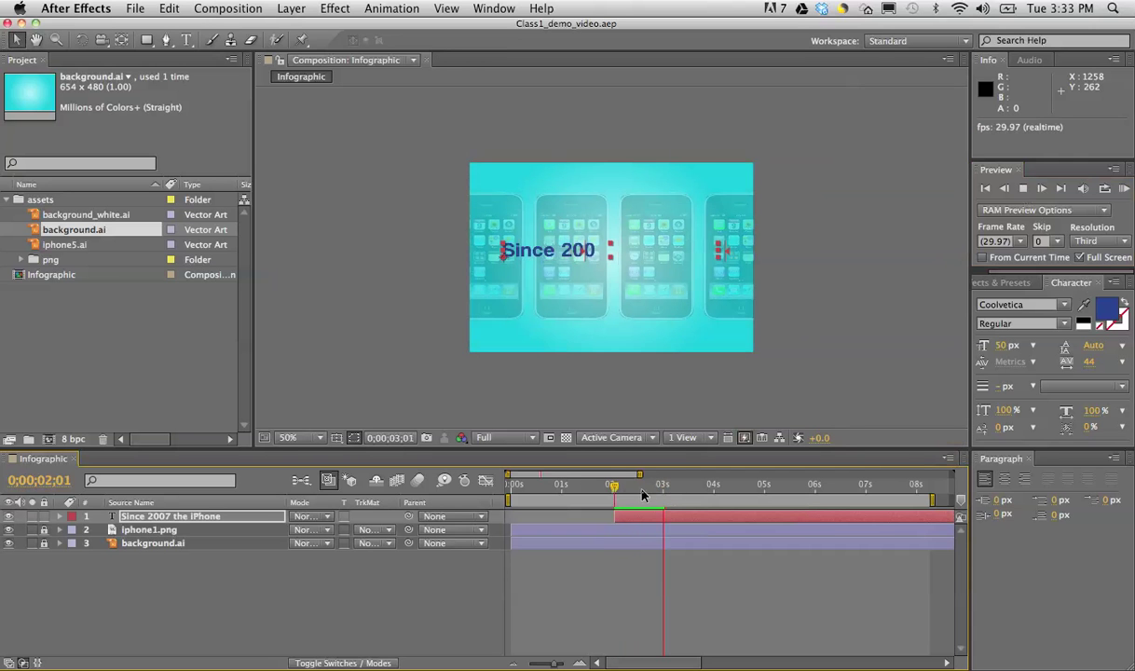
click(624, 492)
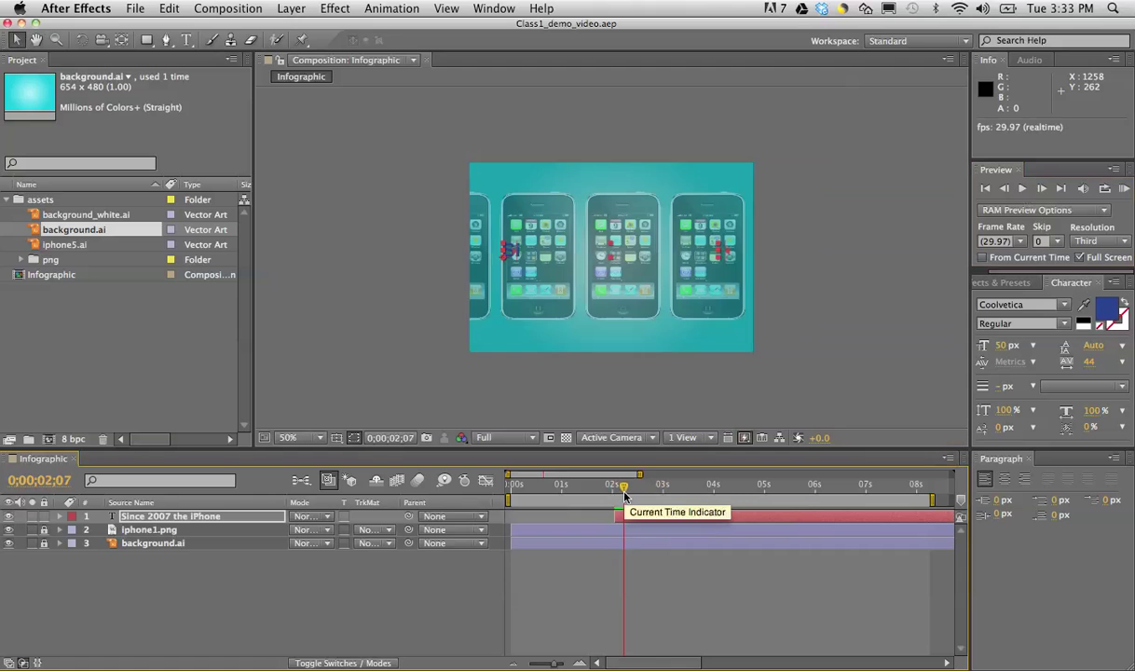
key(space)
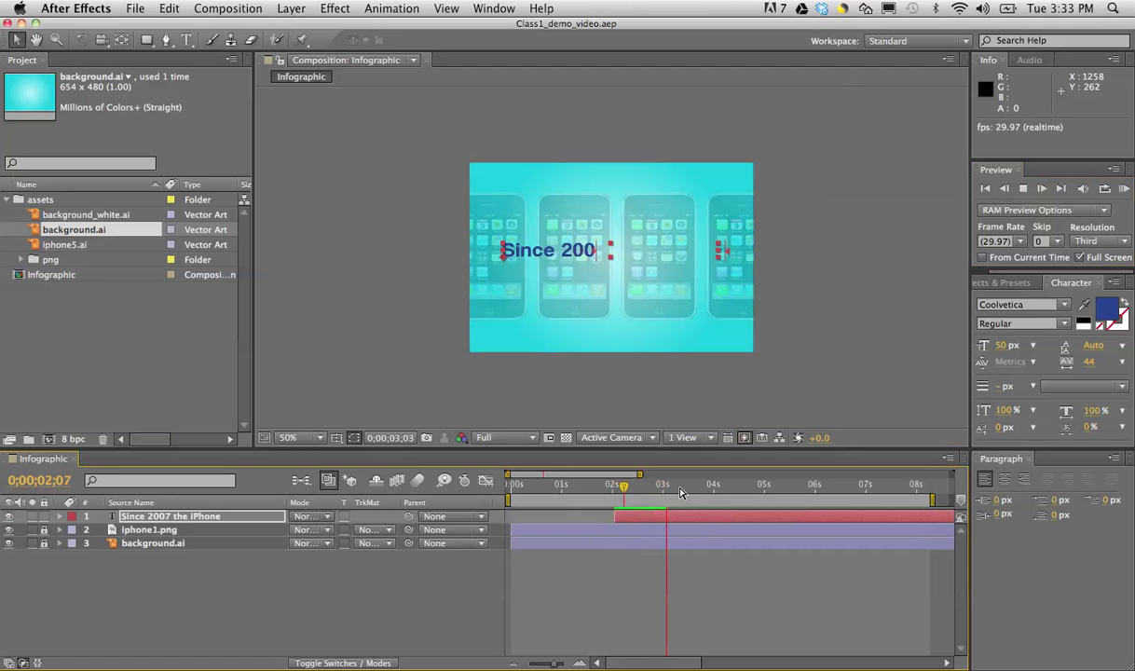
key(space)
click(708, 491)
click(776, 493)
click(854, 494)
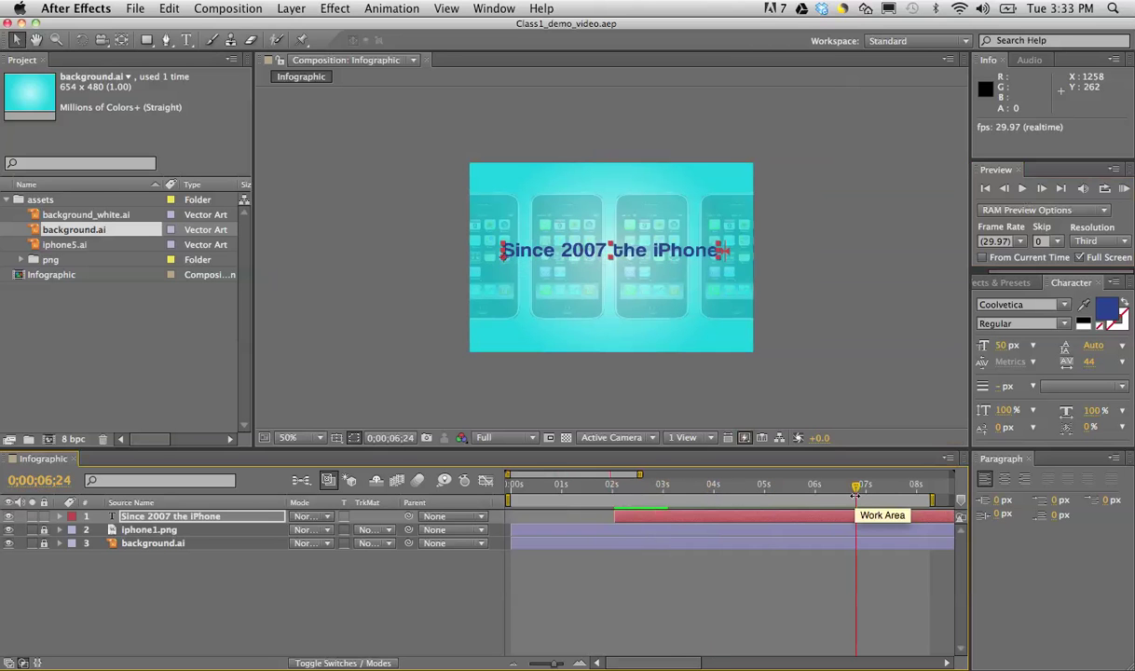
click(879, 492)
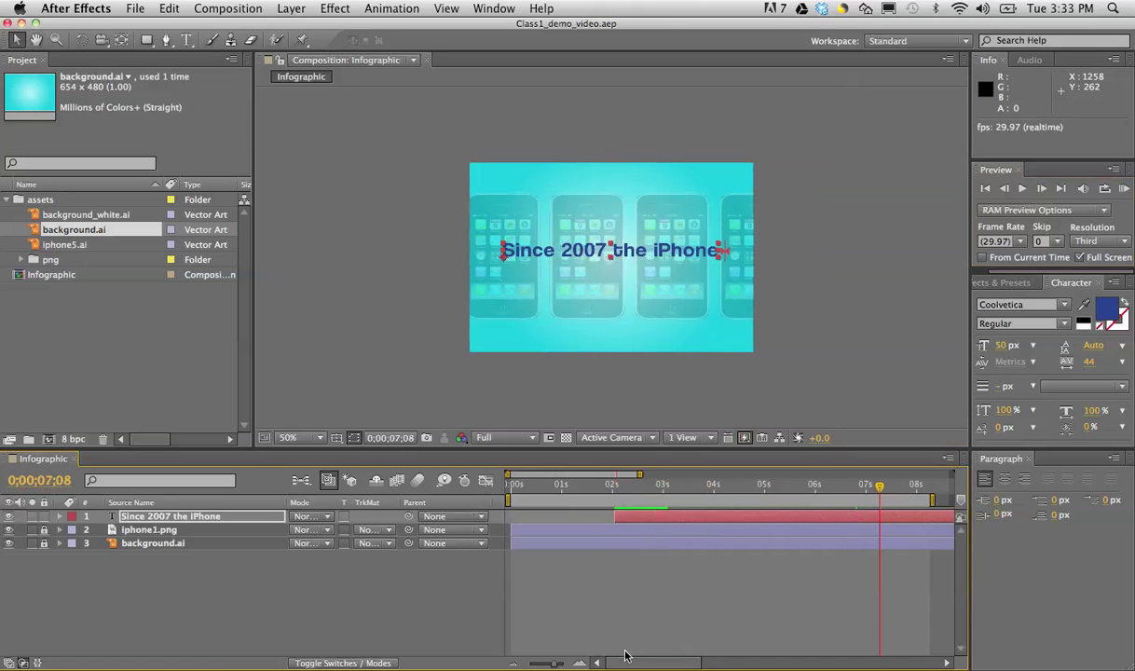
click(777, 486)
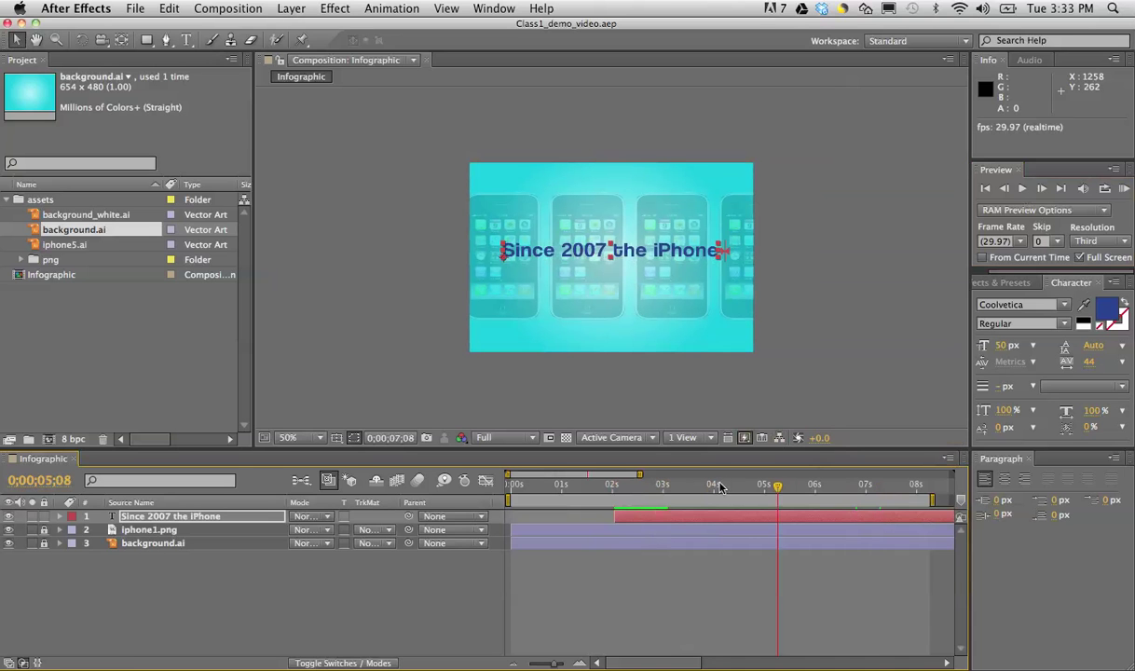
click(730, 486)
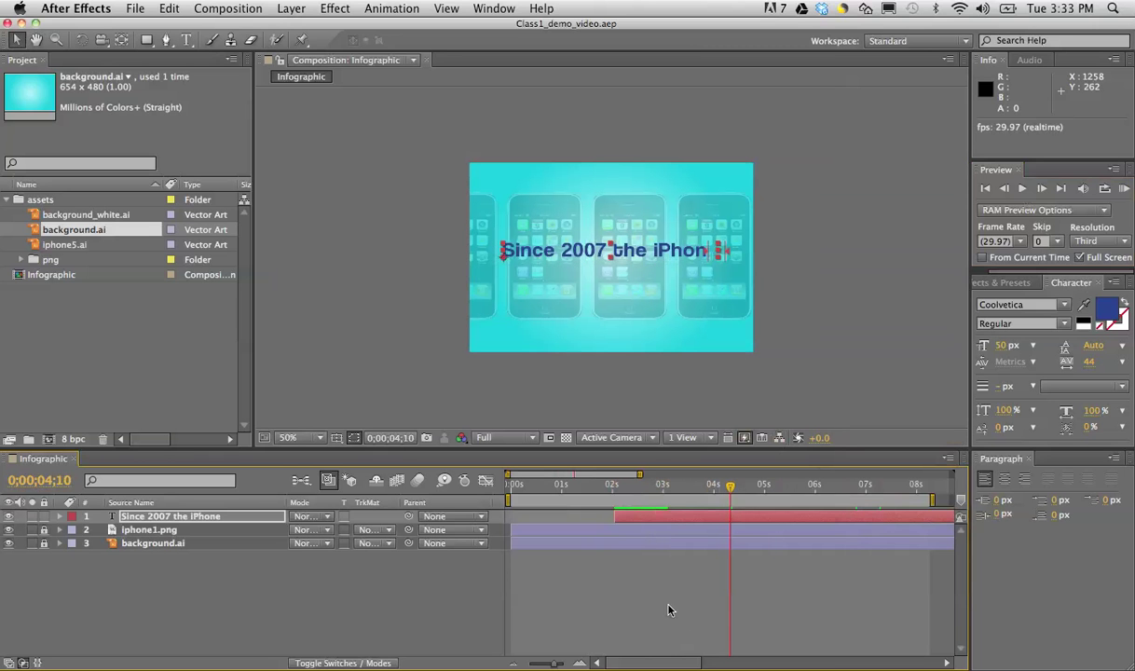
click(1022, 189)
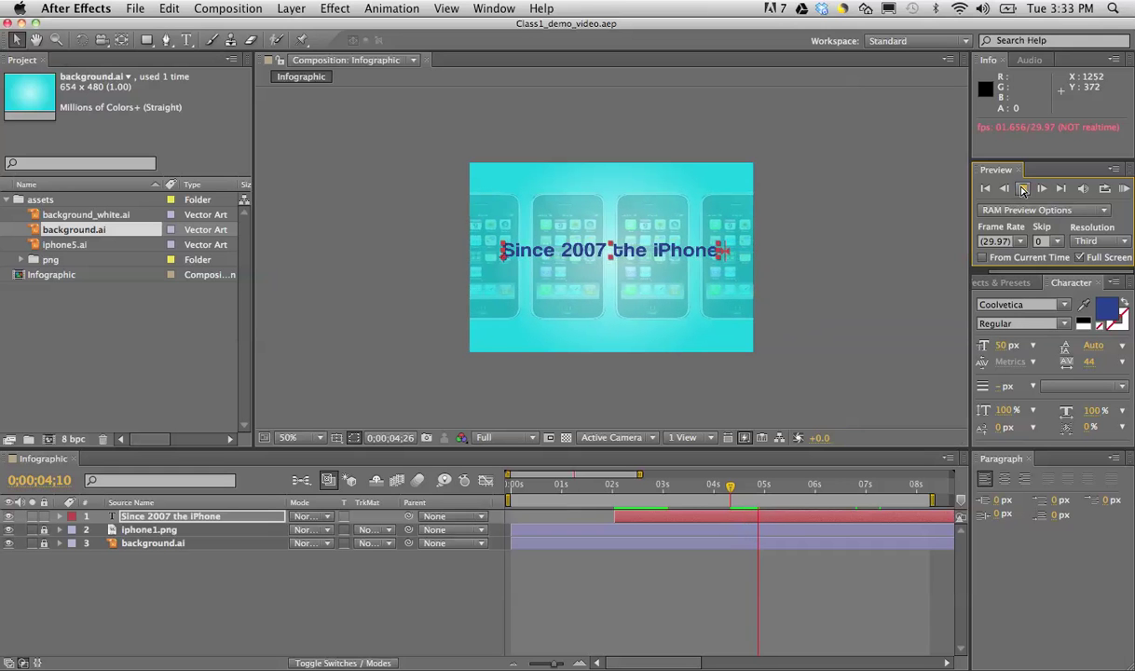
click(731, 486)
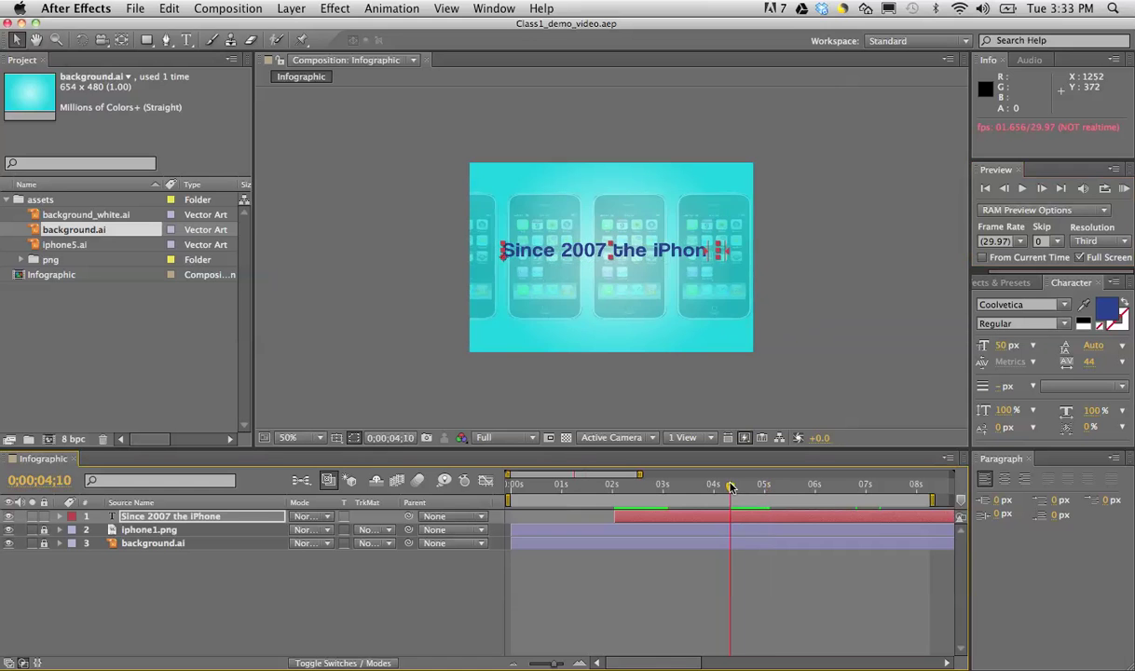
key(space)
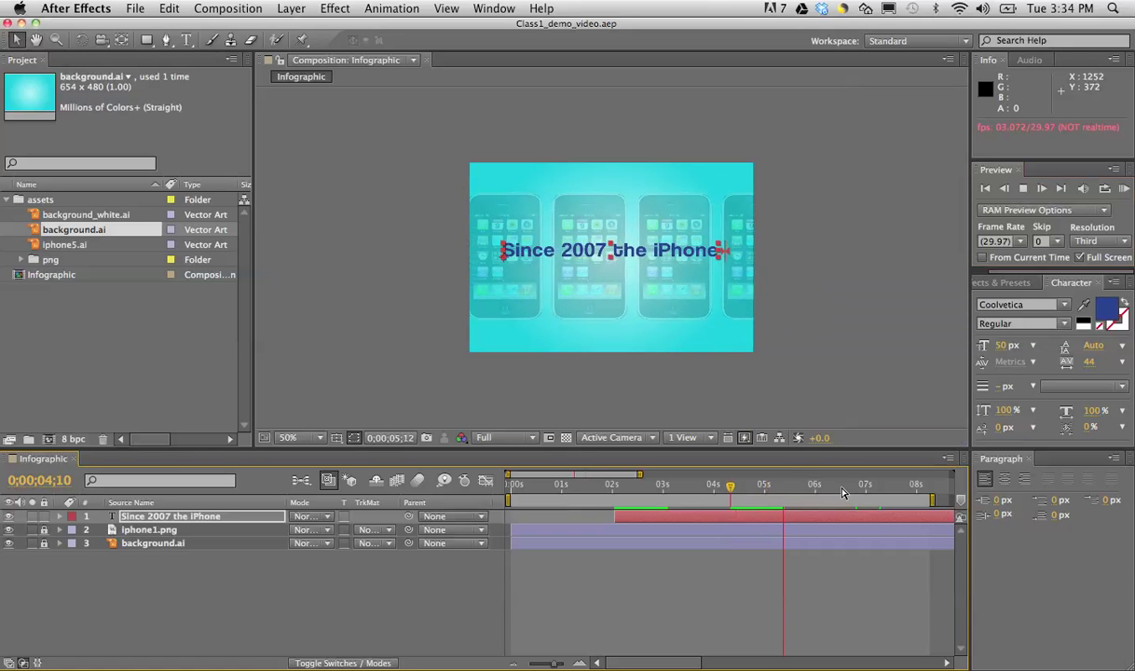
click(840, 488)
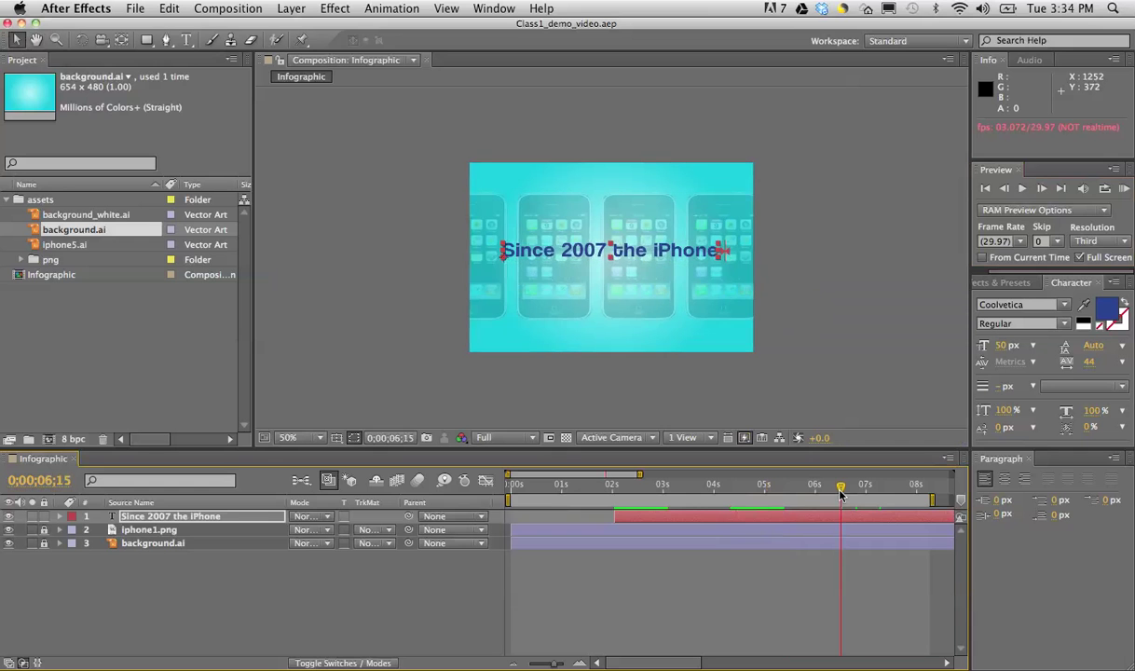
drag(840, 494, 848, 496)
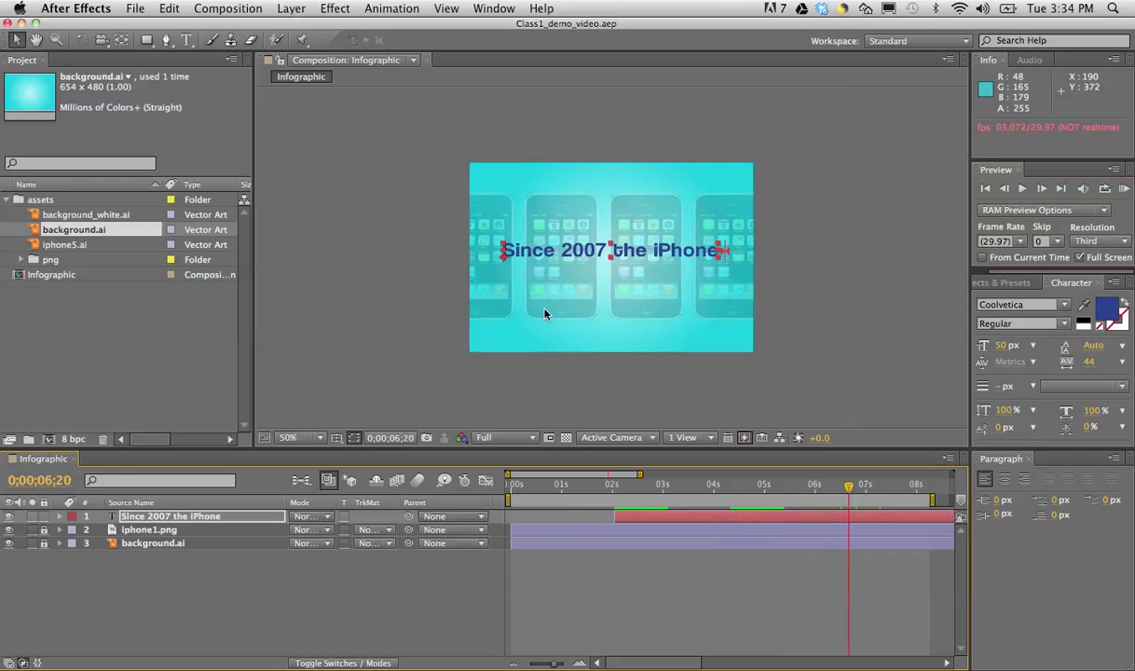
click(388, 9)
Step: Twirl open layer 1 and its Text group to reveal the Typewriter preset's Animator 1
click(387, 9)
click(387, 9)
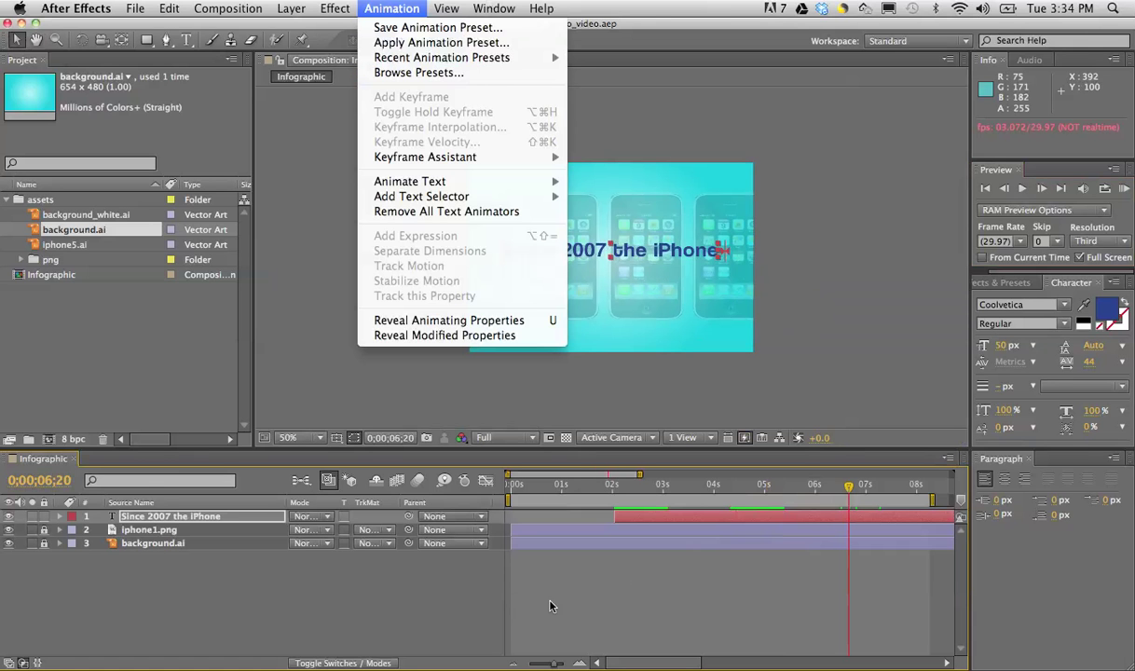
click(60, 495)
click(59, 517)
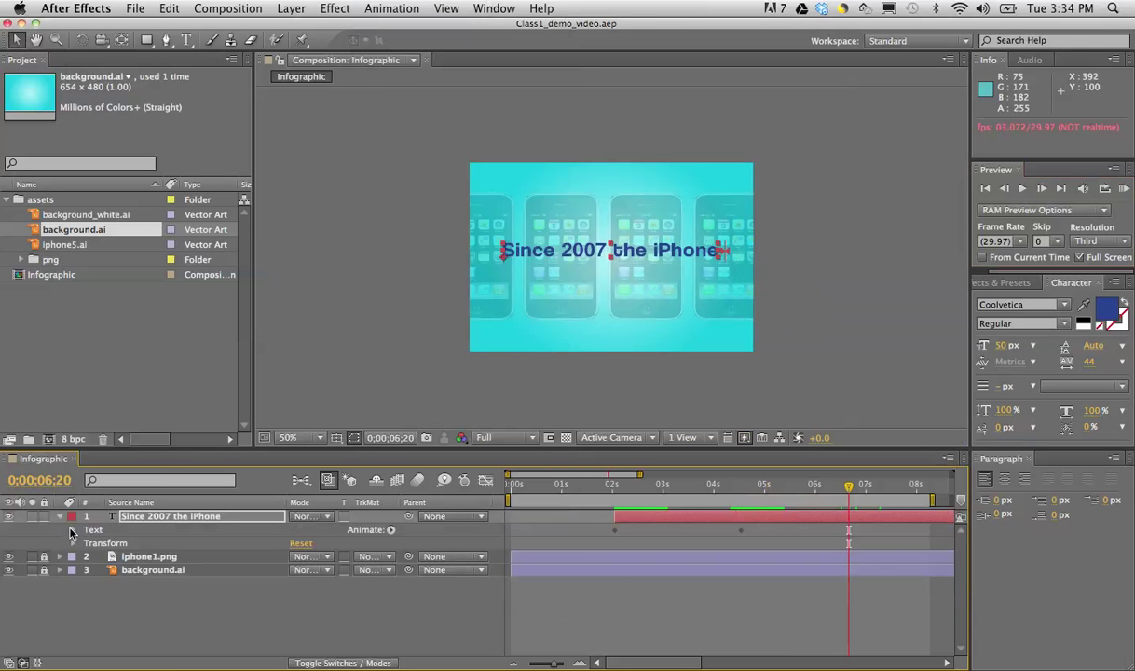
click(73, 530)
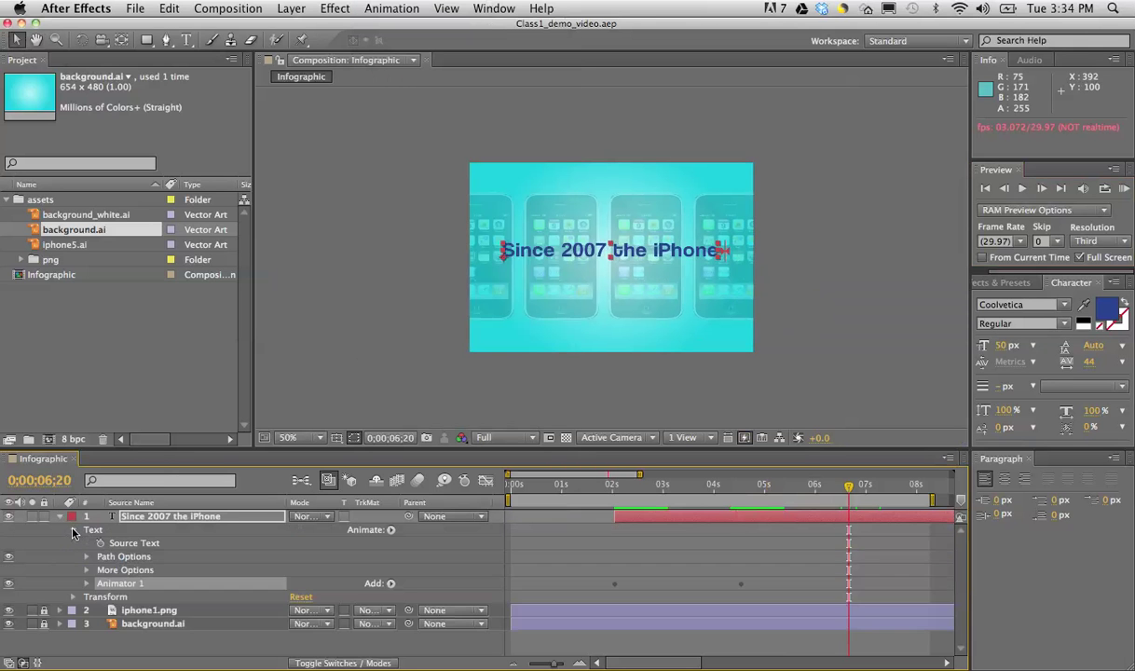
click(132, 518)
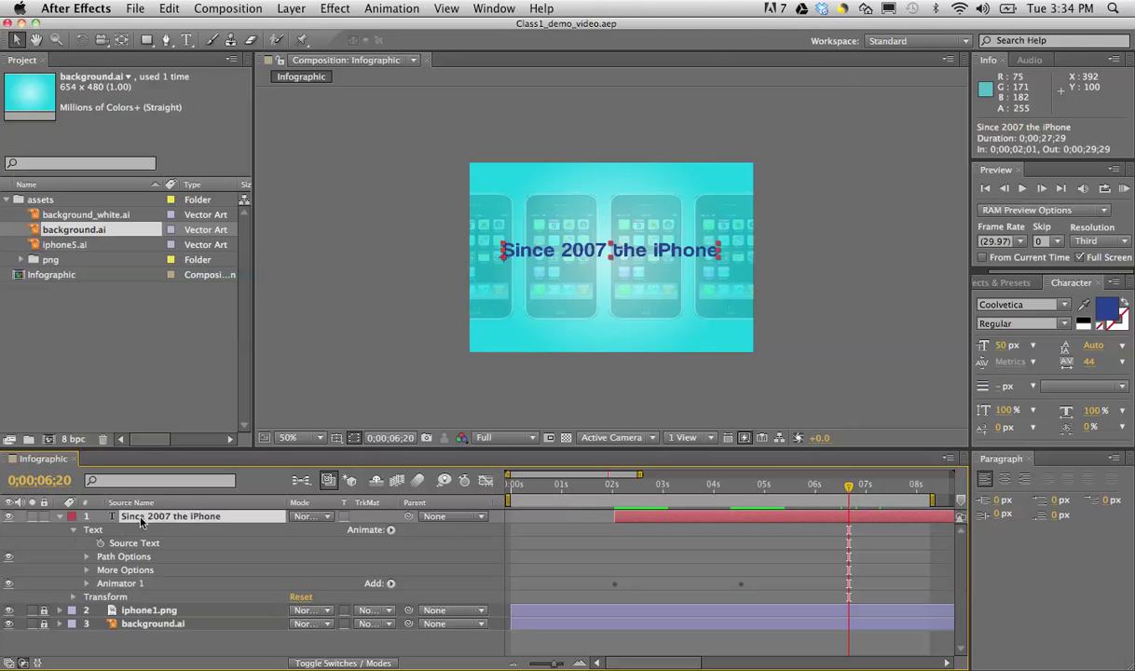
click(91, 584)
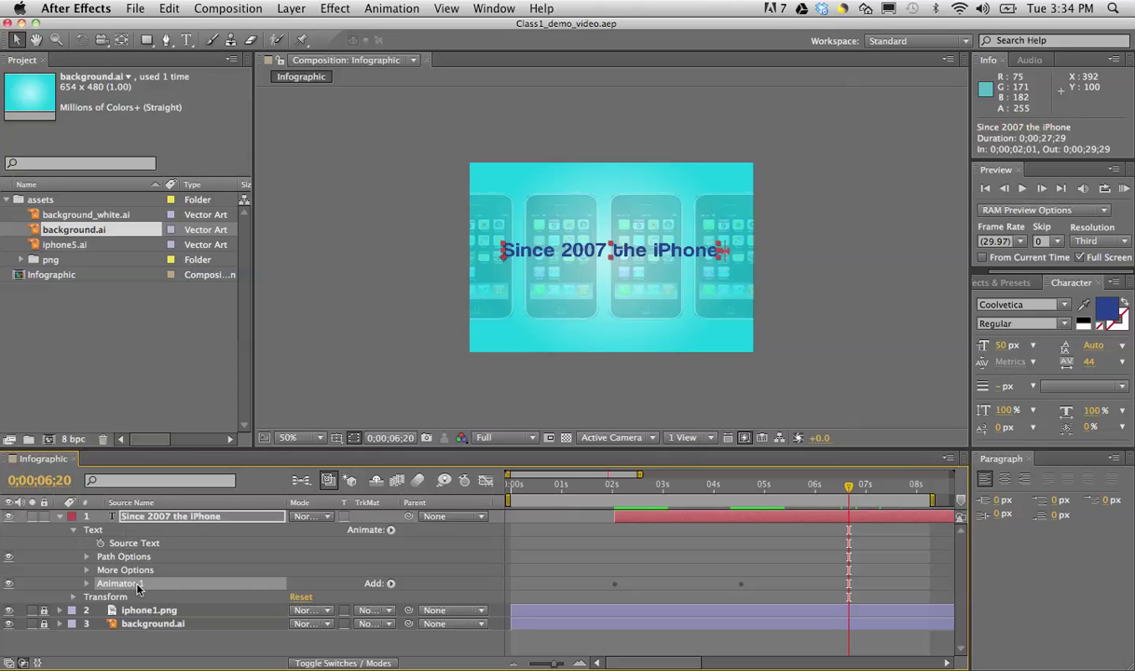
click(133, 583)
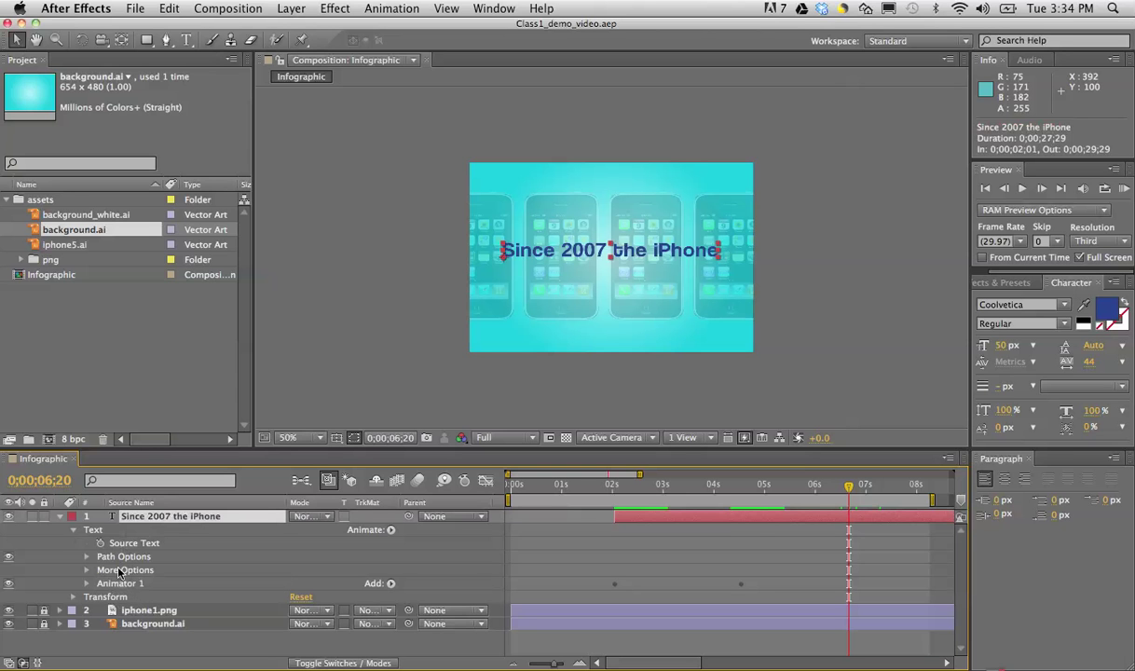
click(73, 530)
click(74, 530)
click(133, 583)
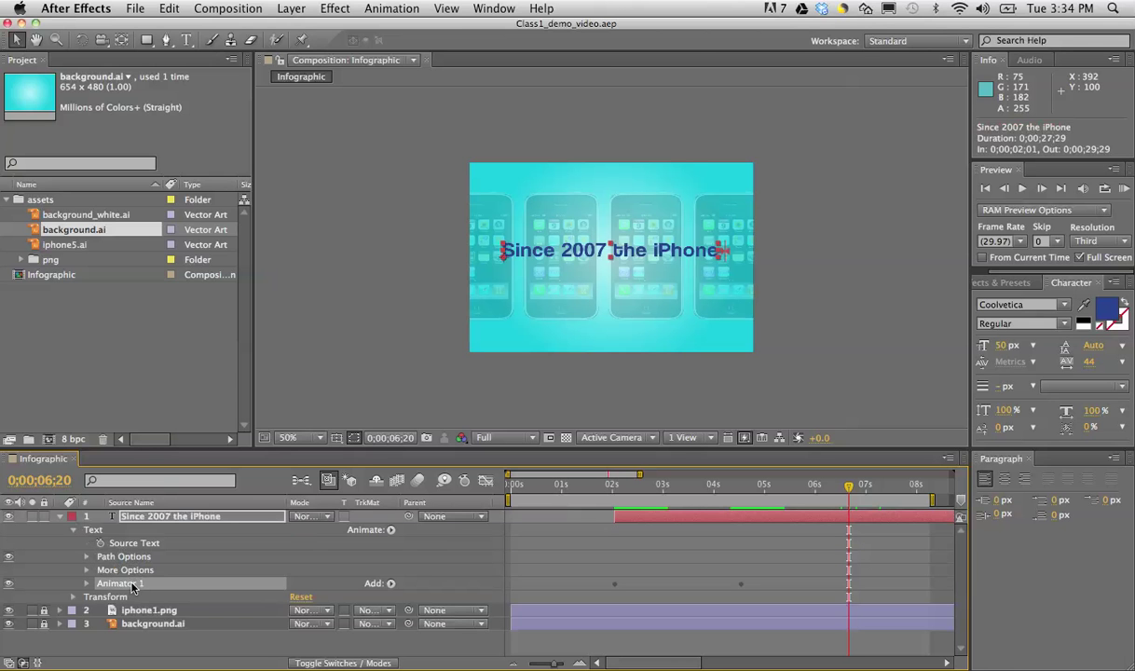
click(171, 517)
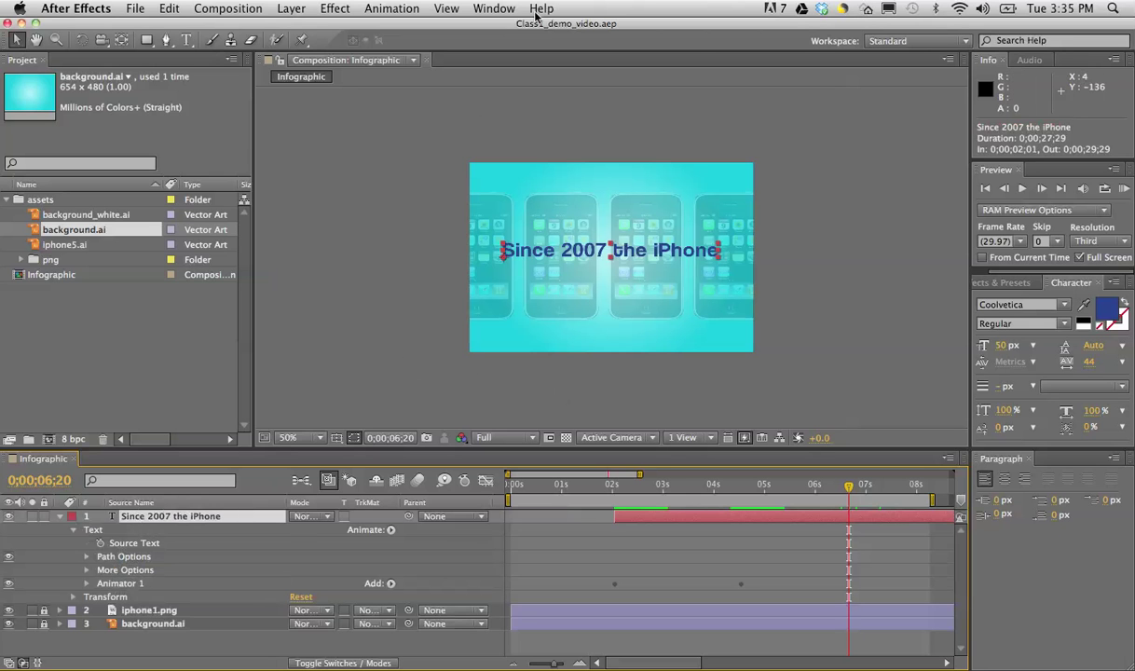
Step: Browse presets in Bridge, open Text > Animate Out, and preview Random Word Fly Off.ffx
click(399, 10)
click(424, 75)
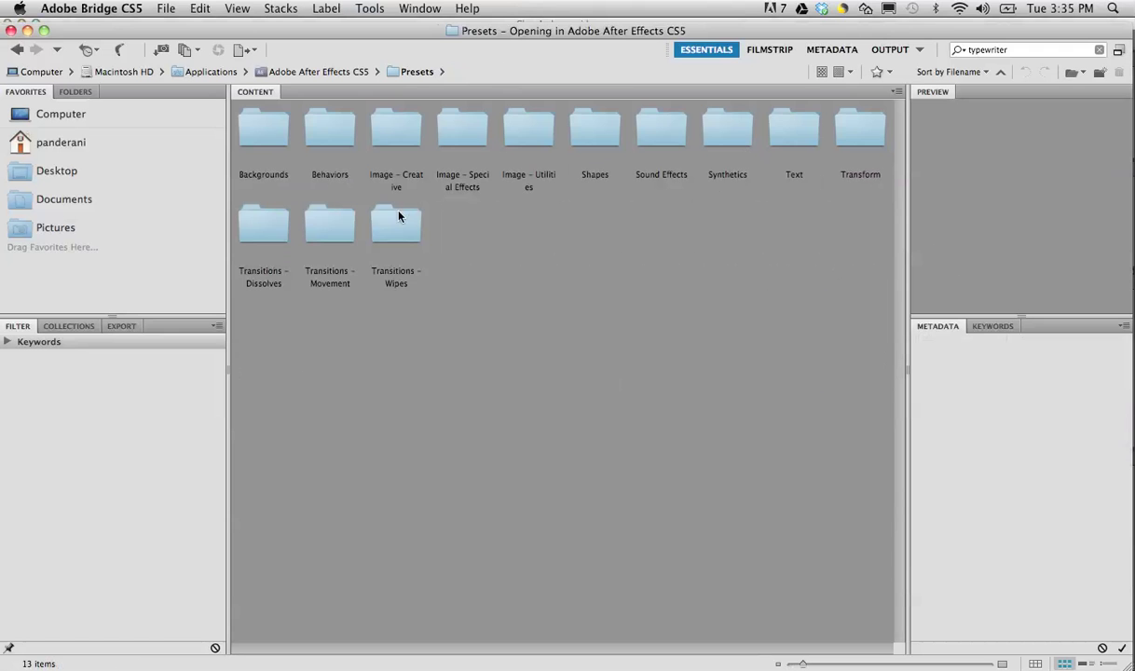
click(326, 232)
double_click(326, 232)
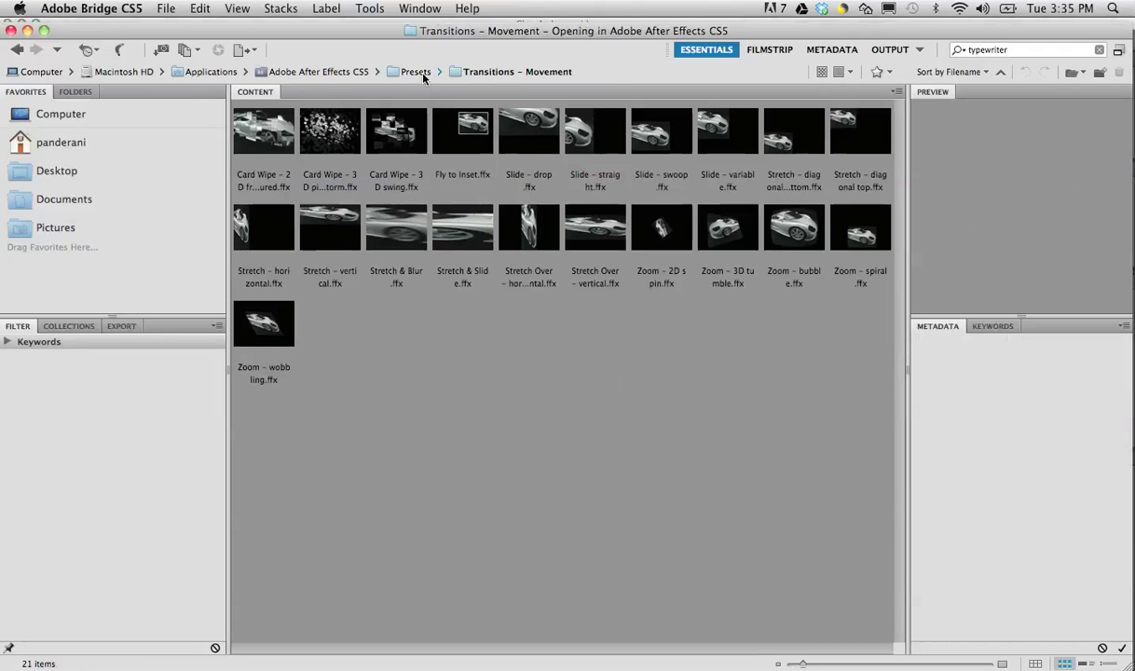
click(415, 72)
click(794, 135)
double_click(794, 136)
double_click(390, 133)
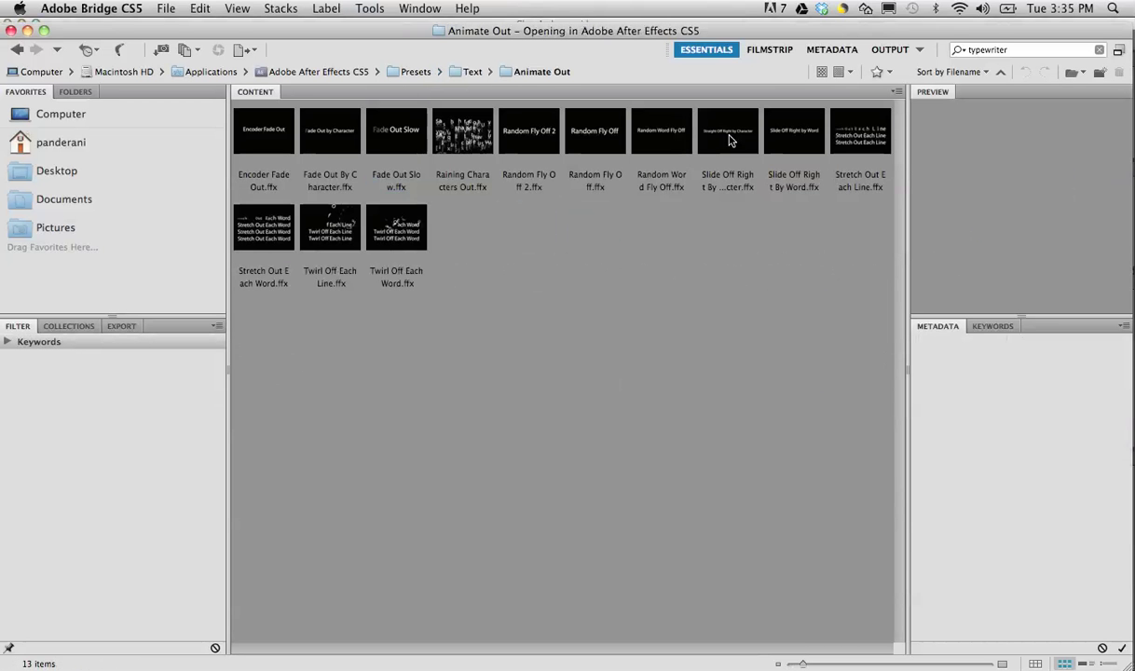
click(656, 140)
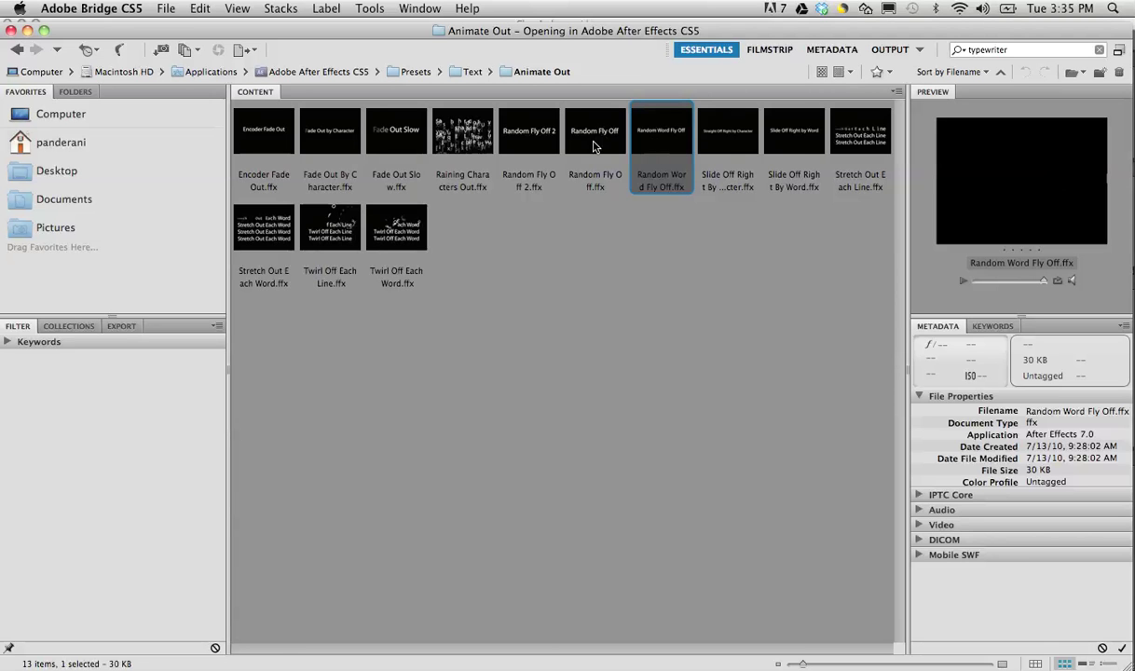
click(962, 283)
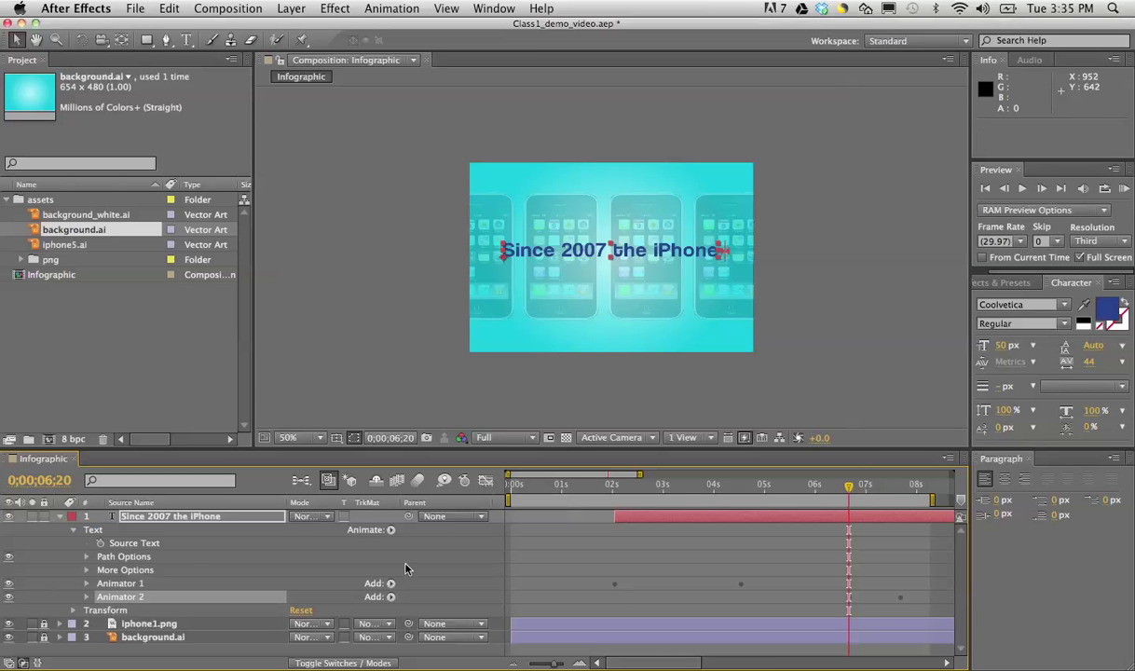
Step: Rename Animator 1 to 'Typewriter' and Animator 2 to 'Fly off', then save the project
click(133, 584)
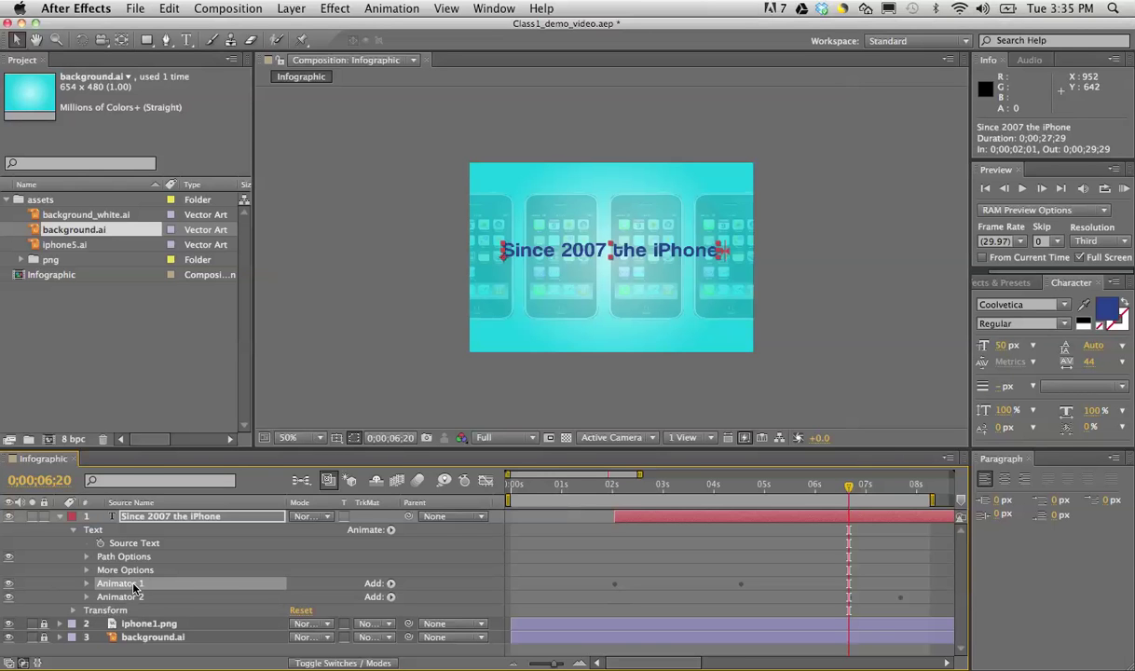
key(Return)
text(Type)
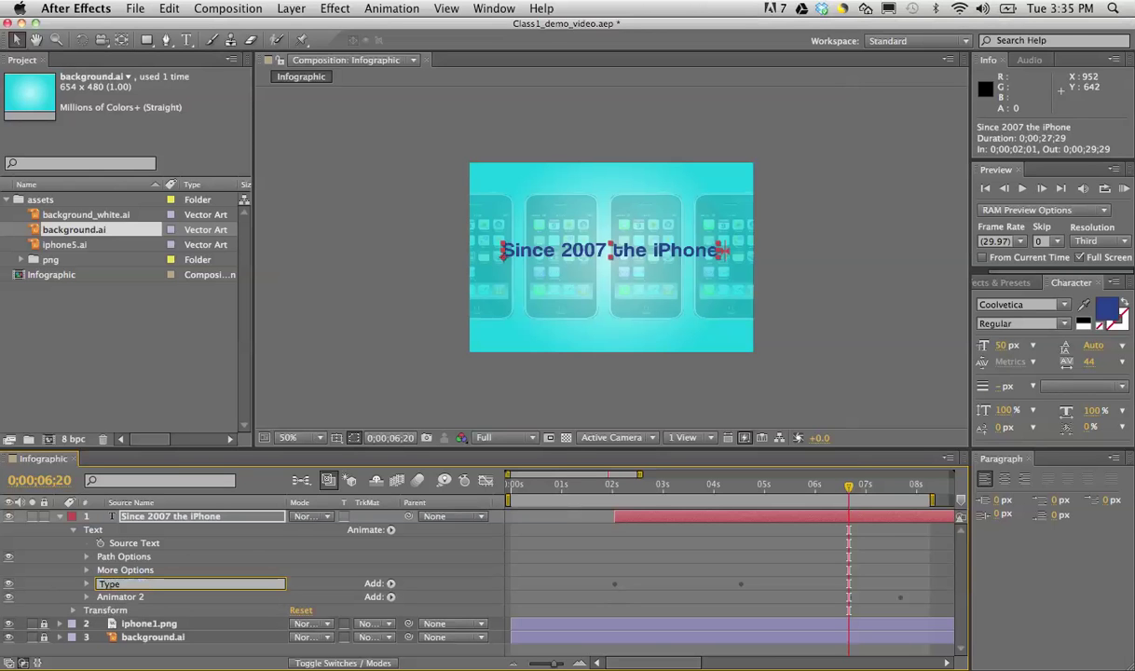
text(writer)
key(Return)
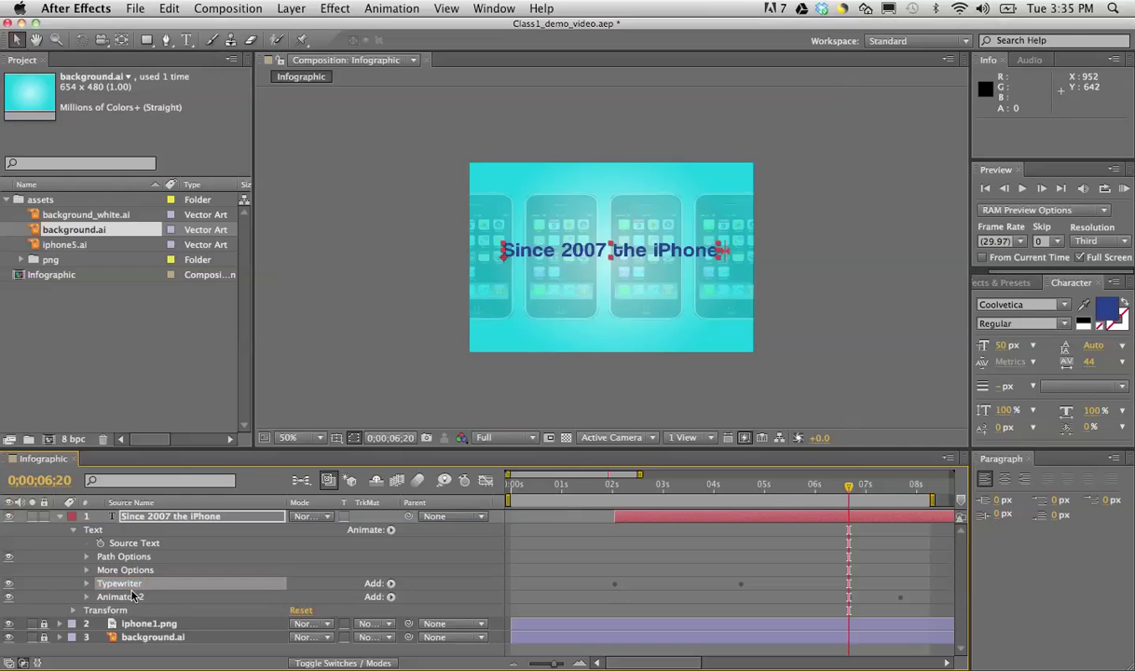
click(133, 597)
key(Return)
text(Fiy off)
key(Return)
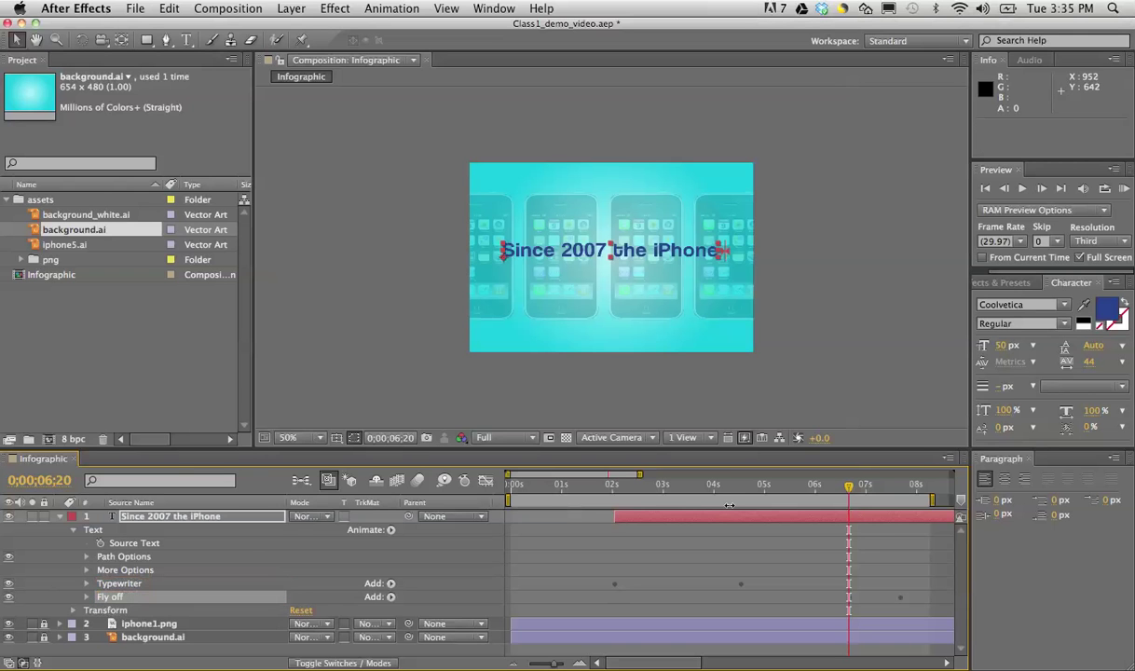
key(super+s)
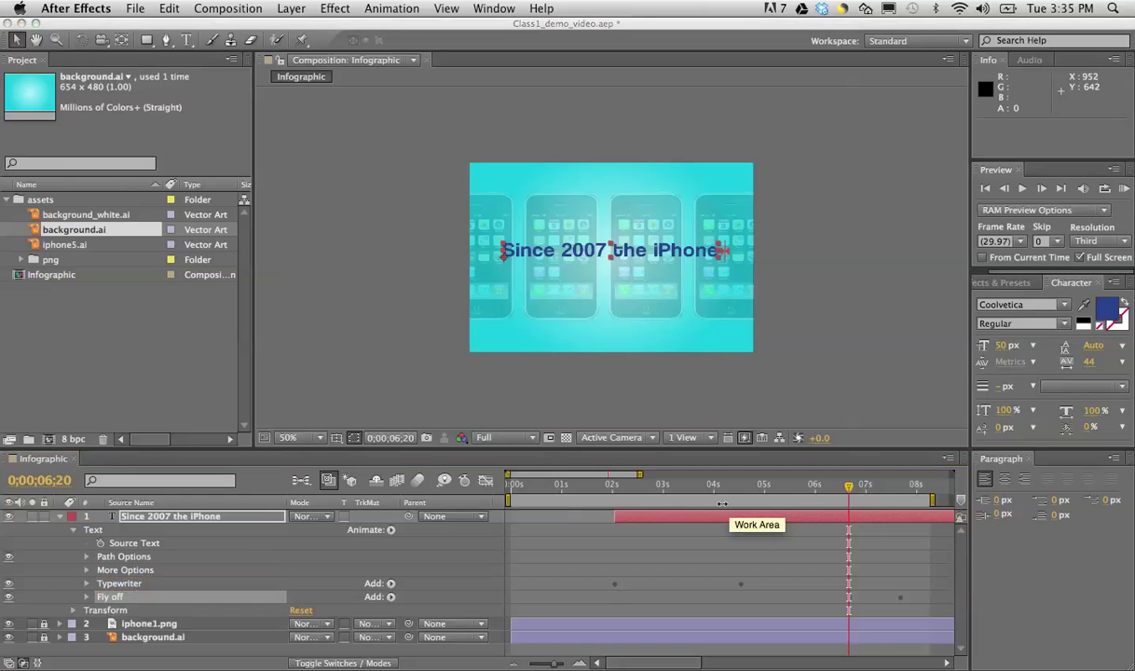
Step: Trim the 'Since 2007 the iPhone' layer's out point to 0;00;08;07 and save
drag(849, 488, 928, 505)
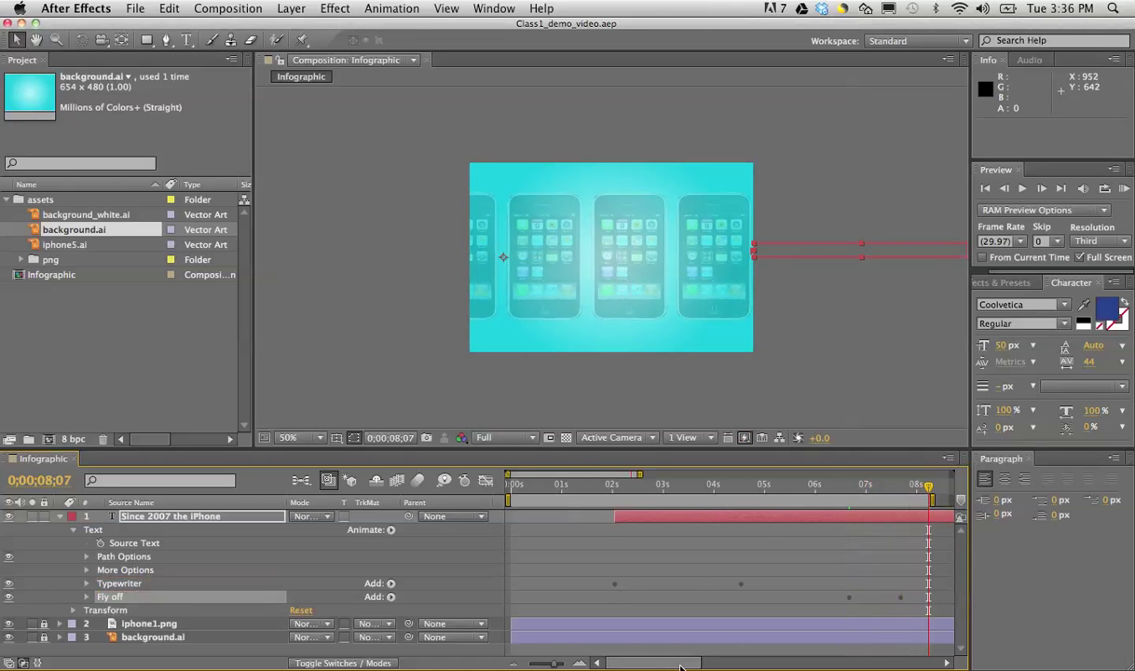
drag(678, 663, 688, 667)
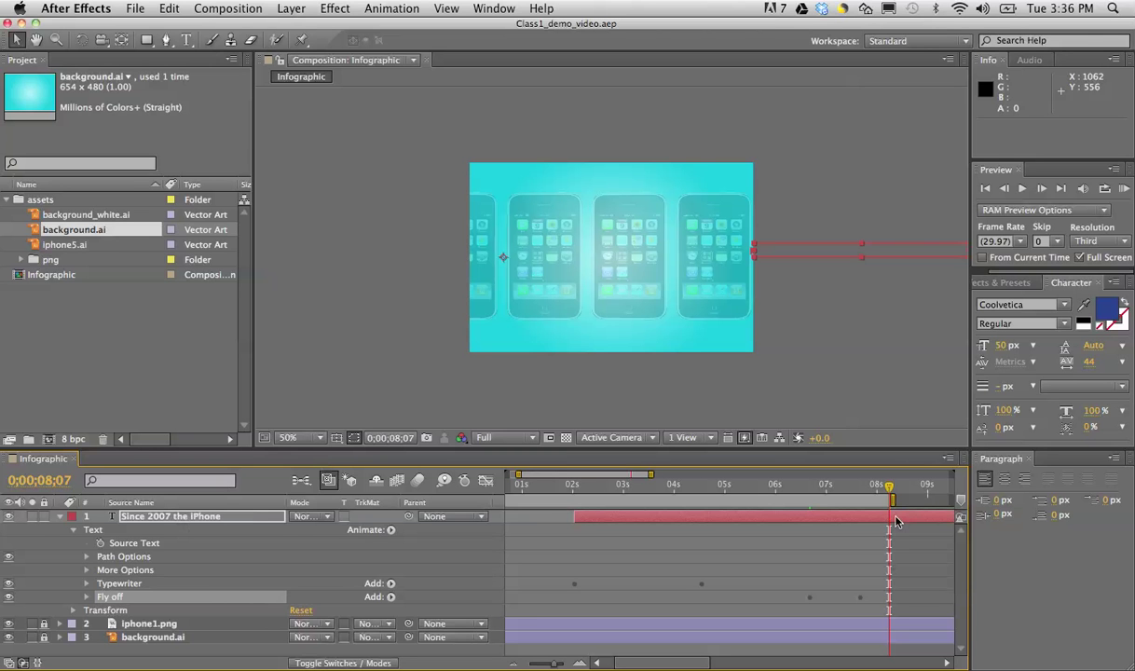
key(alt+])
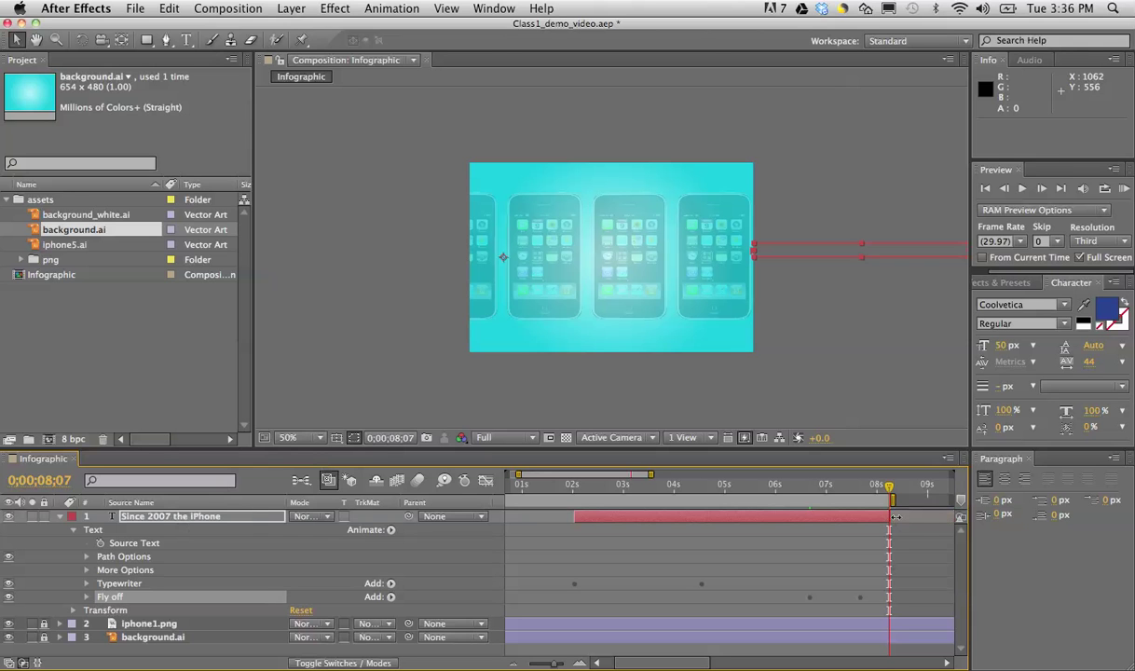
key(super+s)
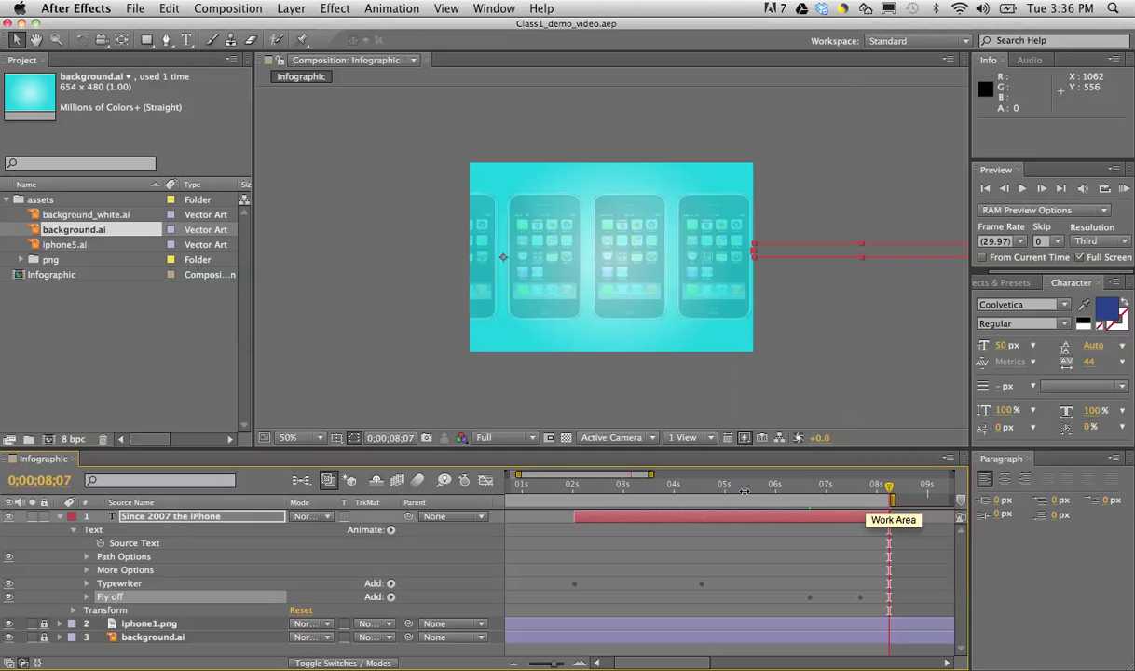
Step: Preview the Infographic composition from 0;00;01;23 to check the typing and fly-off
click(559, 484)
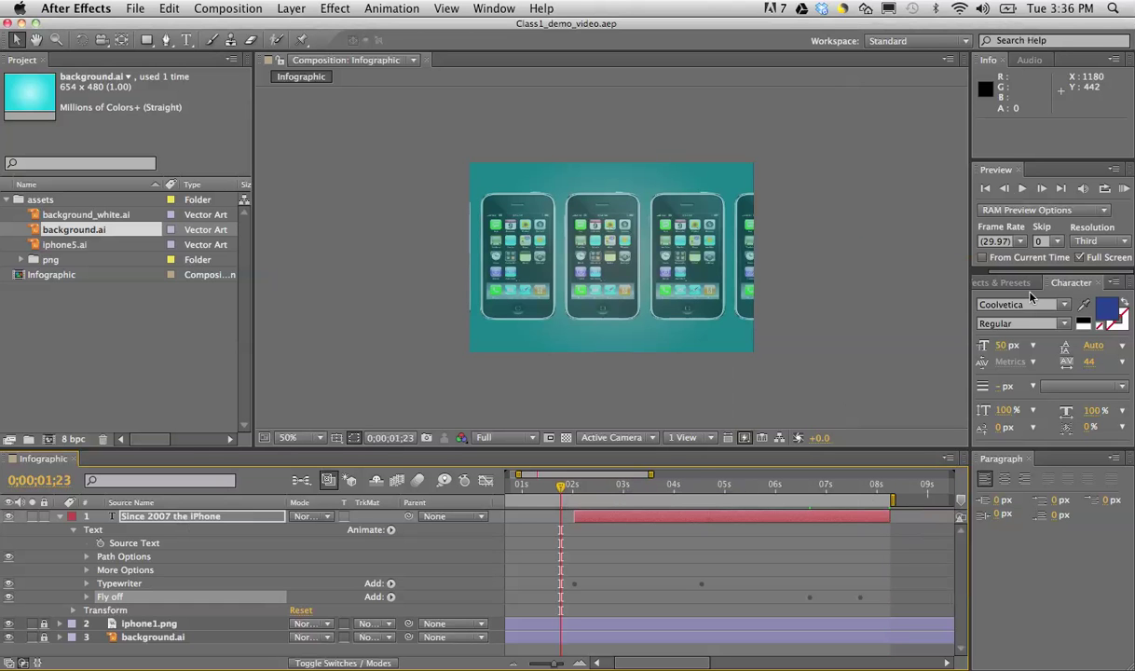
click(1022, 188)
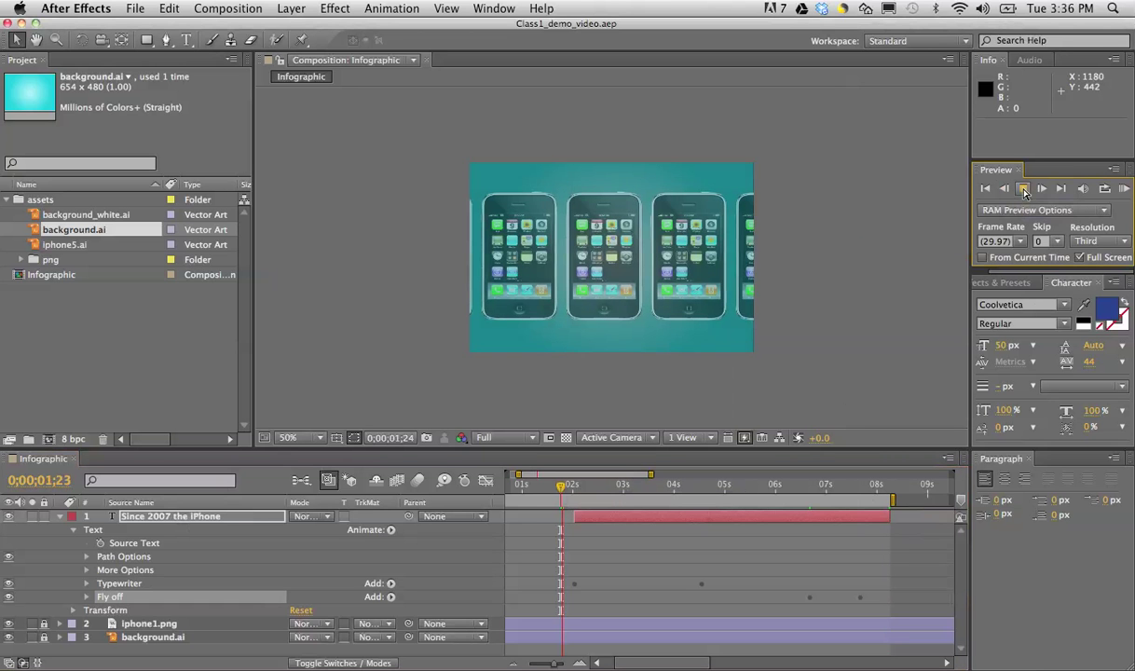